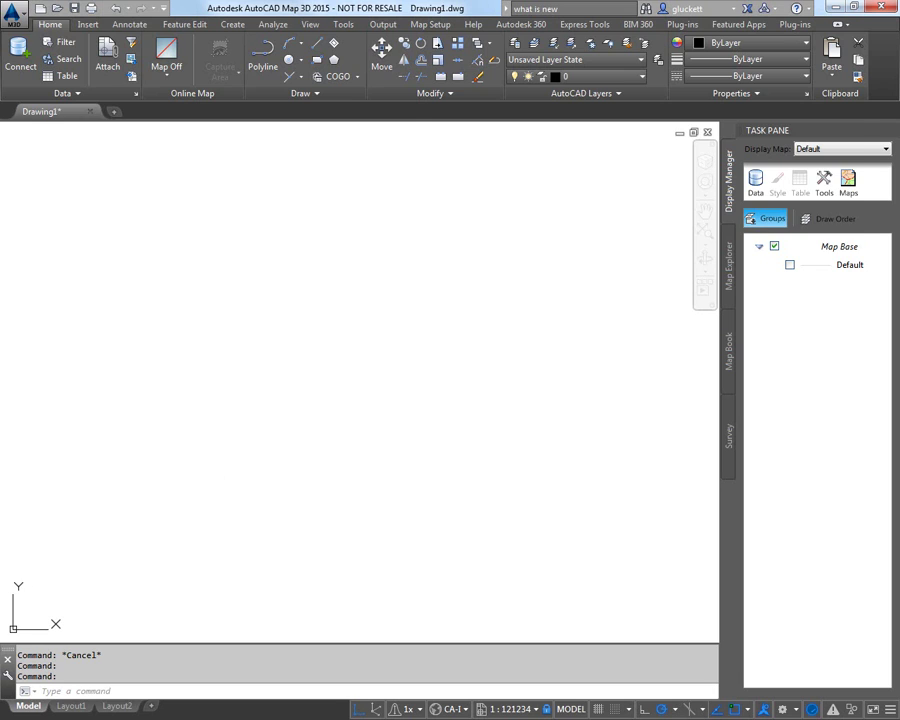
# Drag Parcels.shp from the C:\Shapefiles folder into the drawing as a map layer.
pyautogui.hotkey('alt', 'Tab')
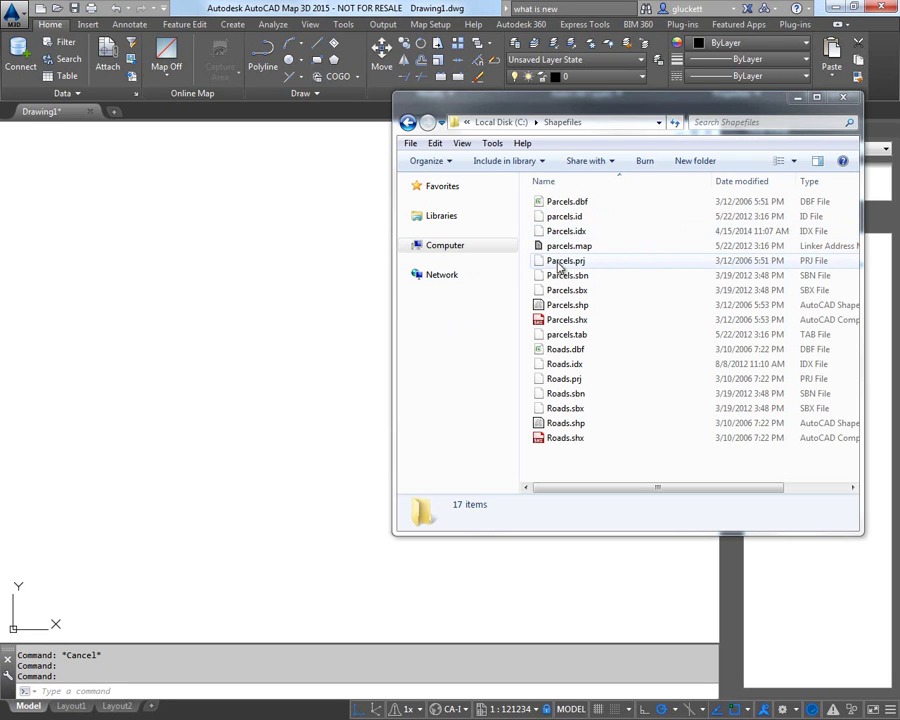
pyautogui.click(556, 308)
pyautogui.moveTo(557, 312); pyautogui.dragTo(259, 362)
pyautogui.hotkey('alt', 'Tab')
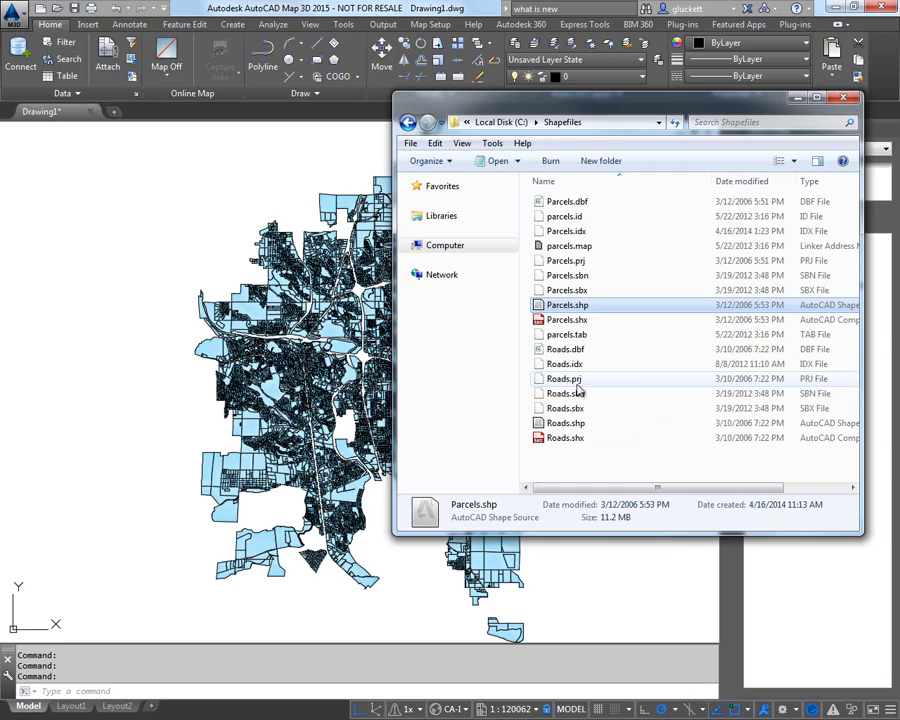
pyautogui.moveTo(538, 427); pyautogui.dragTo(788, 265)
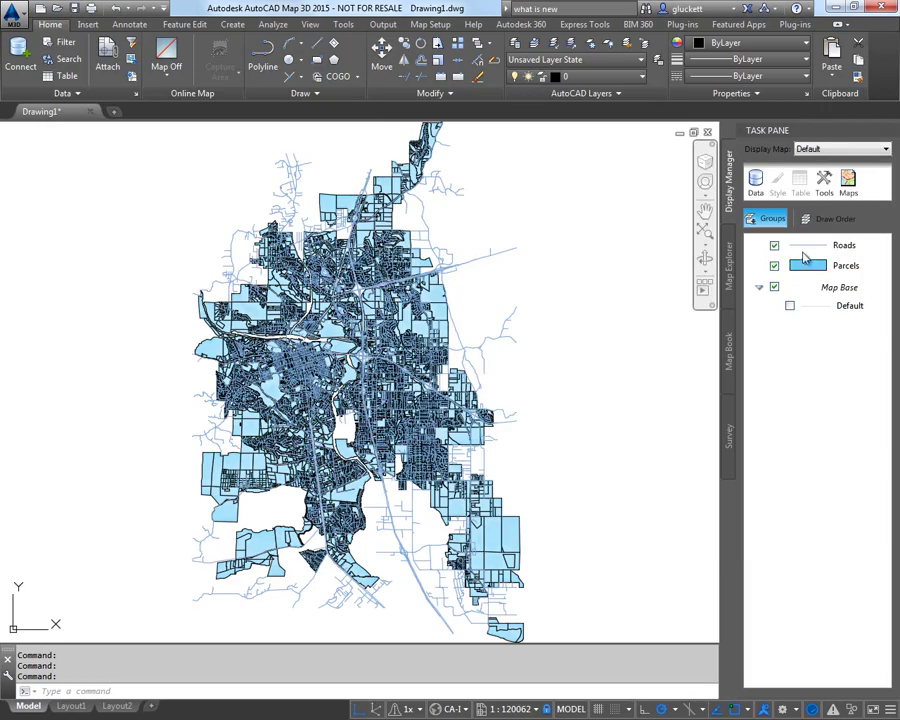
pyautogui.scroll(5, 394, 391)
pyautogui.scroll(3, 385, 378)
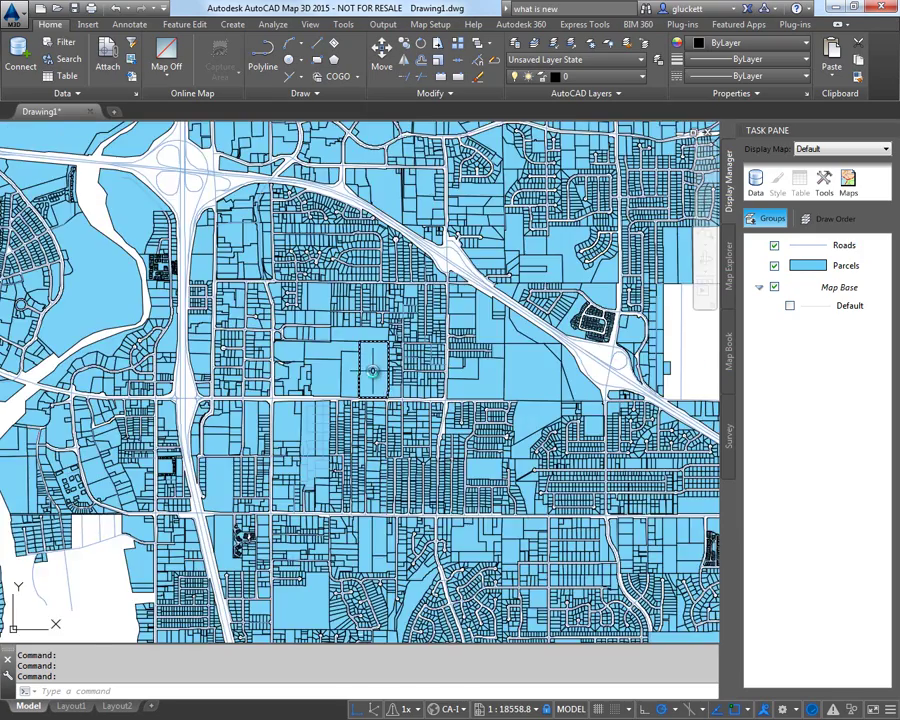
pyautogui.scroll(-6, 376, 368)
pyautogui.scroll(-5, 379, 364)
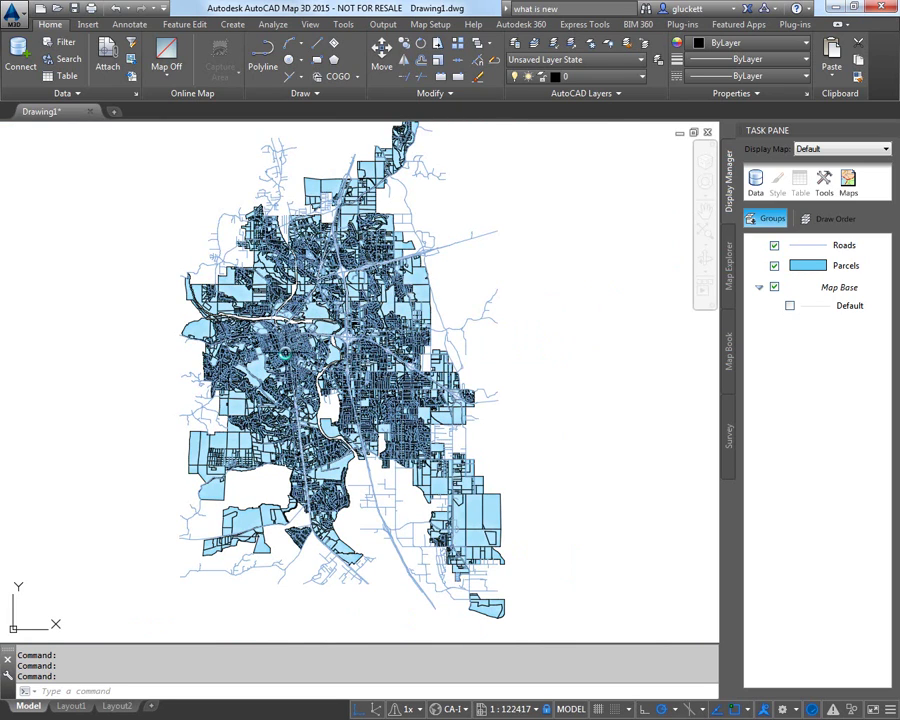
pyautogui.moveTo(285, 353)
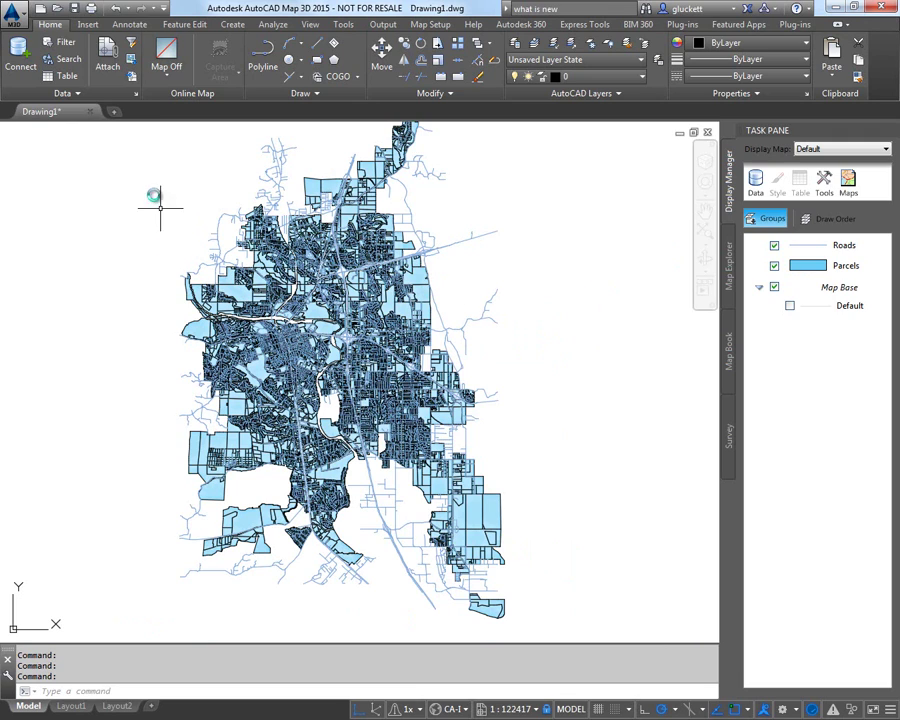
# Turn on the Bing Map Aerial base map, agreeing to use online map data.
pyautogui.click(167, 80)
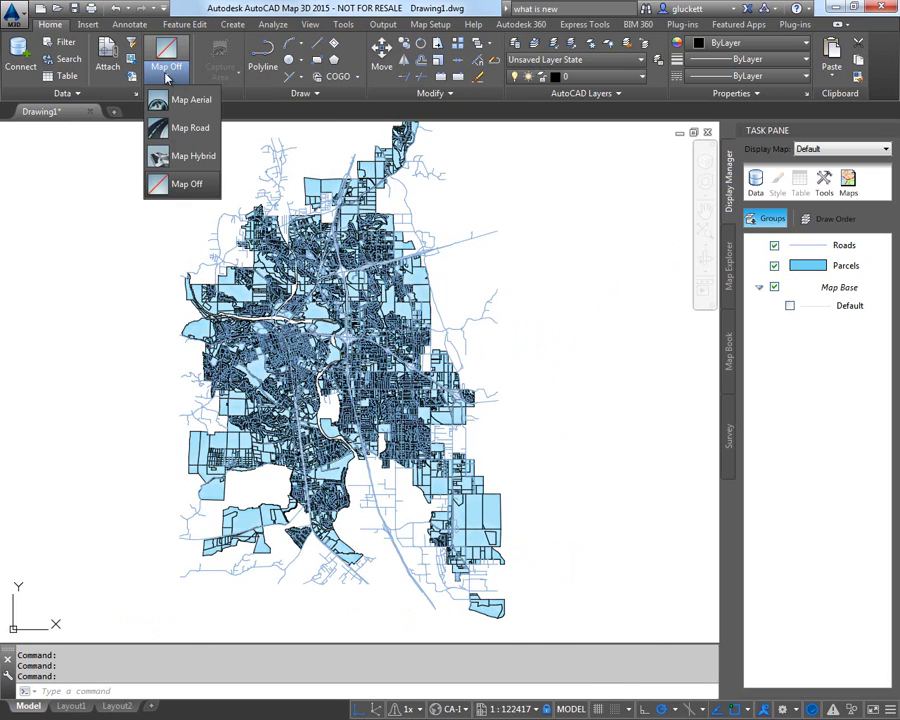
pyautogui.click(177, 103)
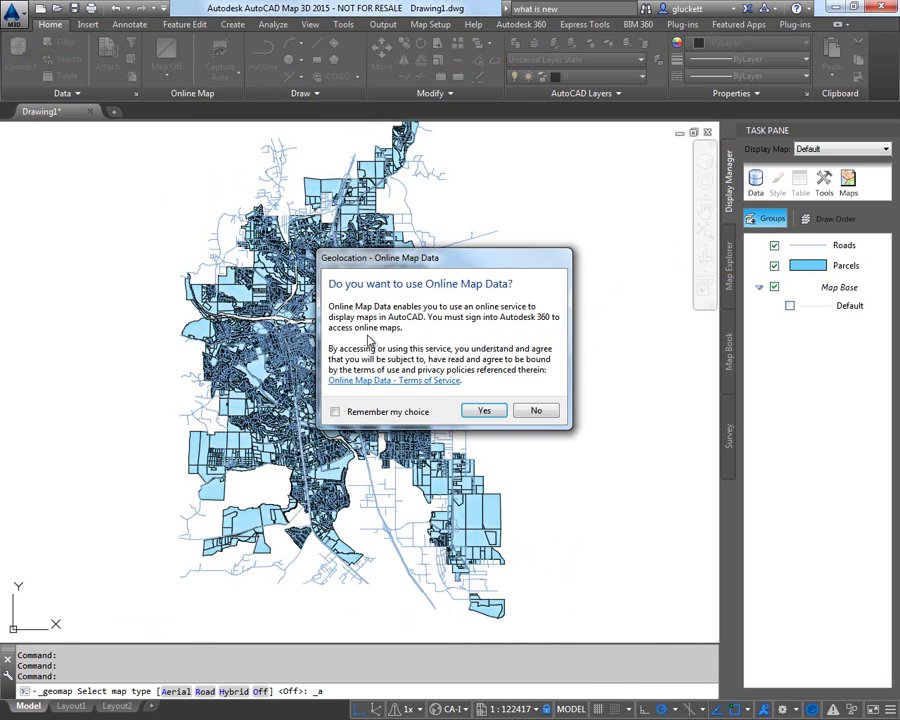
pyautogui.click(497, 414)
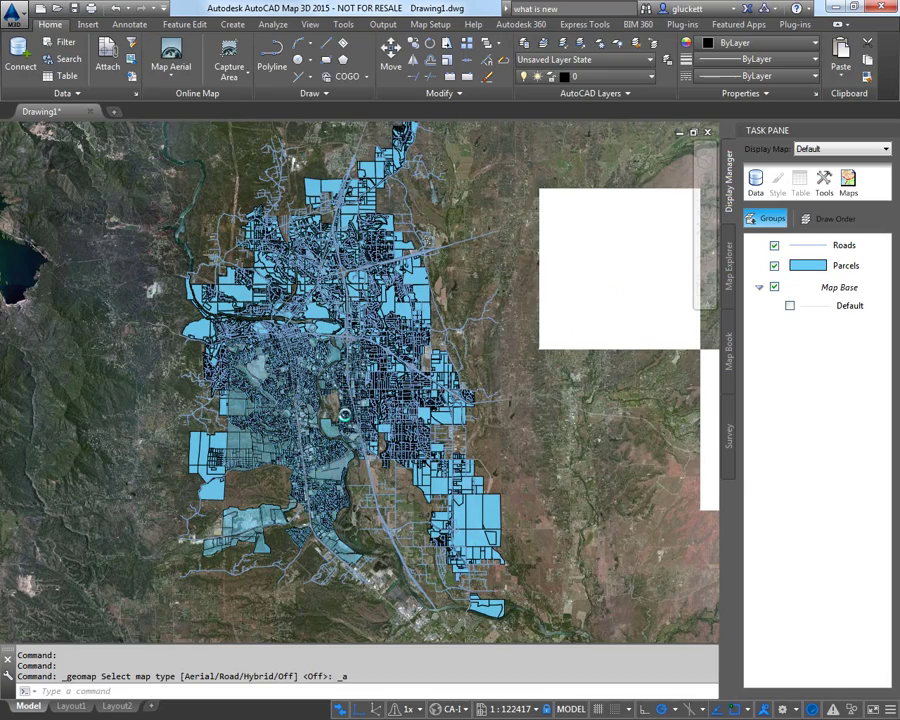
pyautogui.scroll(4, 343, 415)
pyautogui.scroll(4, 343, 415)
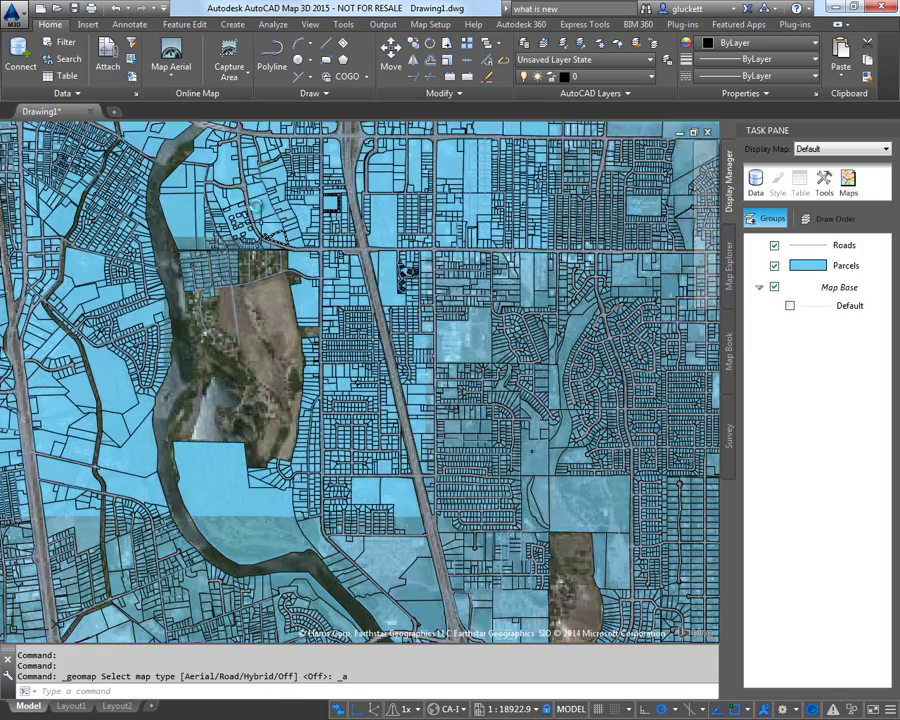
# Switch the base map to Map Road and zoom to the data's extents.
pyautogui.click(173, 78)
pyautogui.click(172, 137)
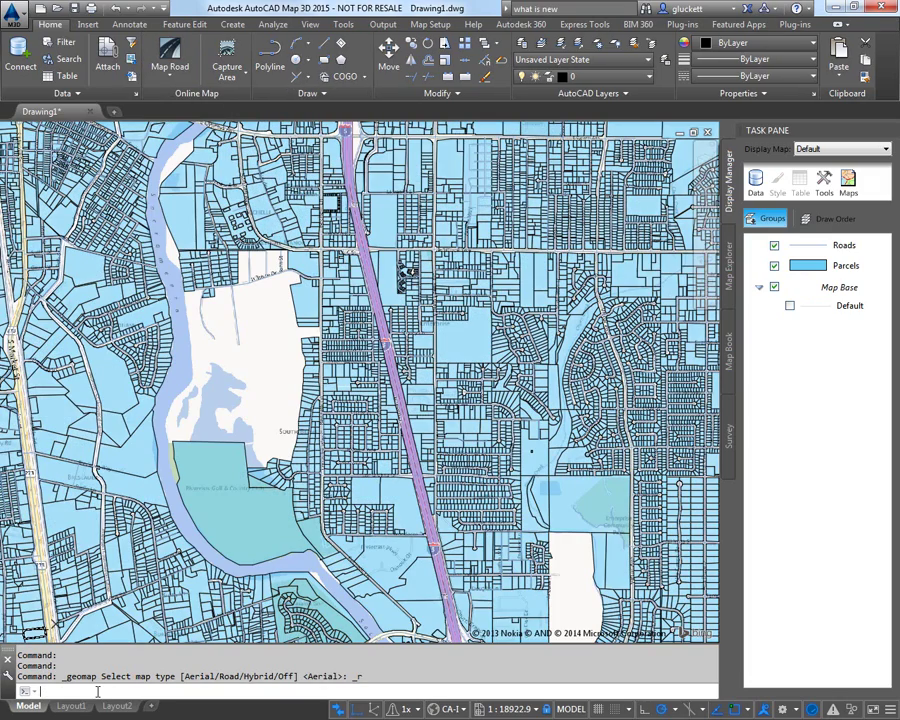
pyautogui.write('z')
pyautogui.press('Return')
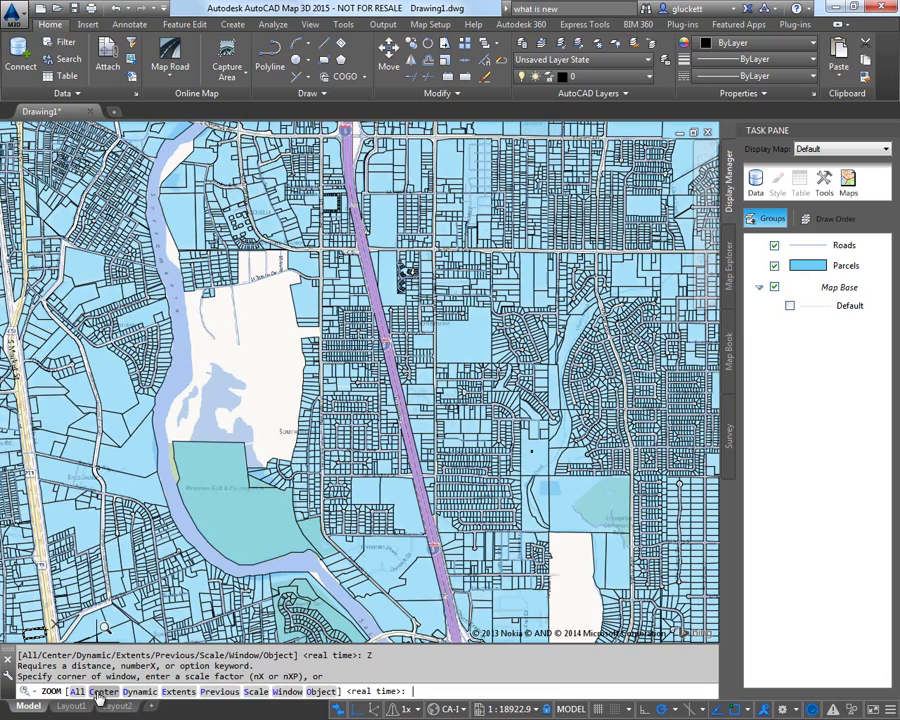
pyautogui.write('e')
pyautogui.press('Return')
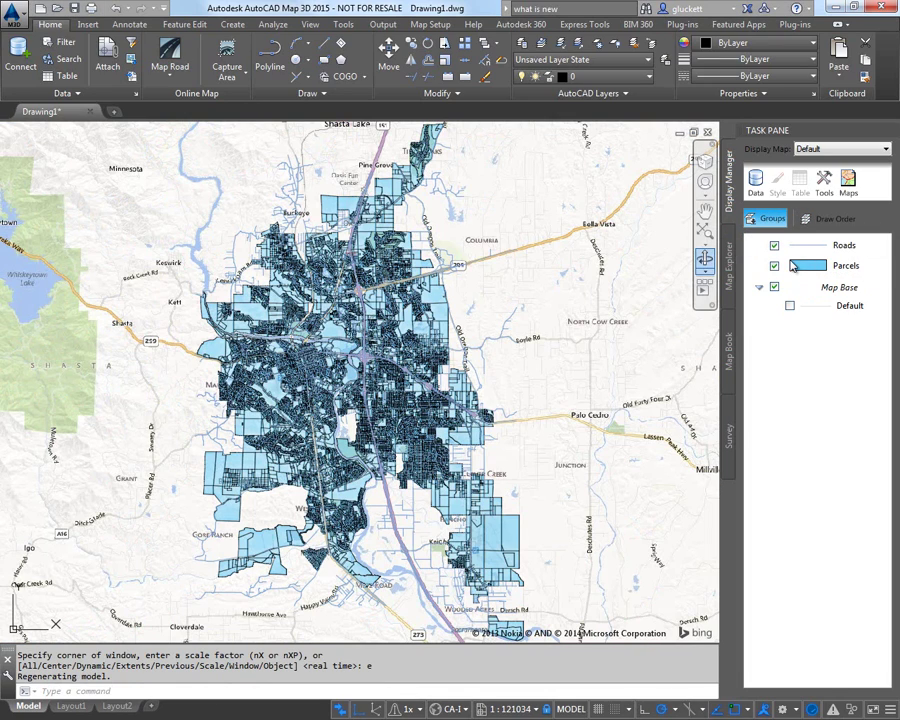
pyautogui.click(757, 188)
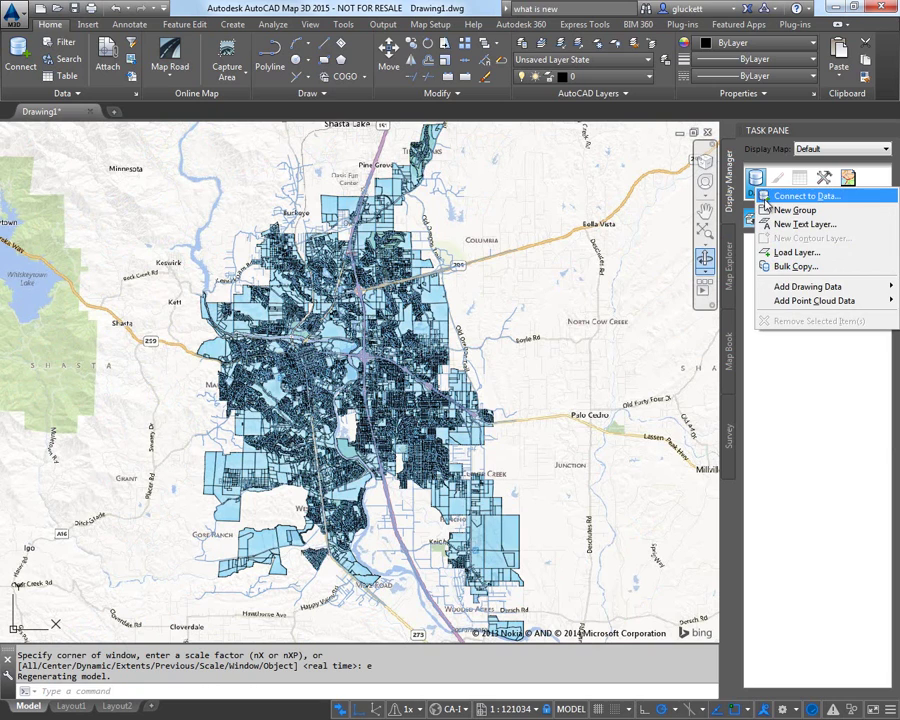
# Add a SQL Server Spatial connection named SqlServerSpatial_localhost with service name himeji.
pyautogui.press('Escape')
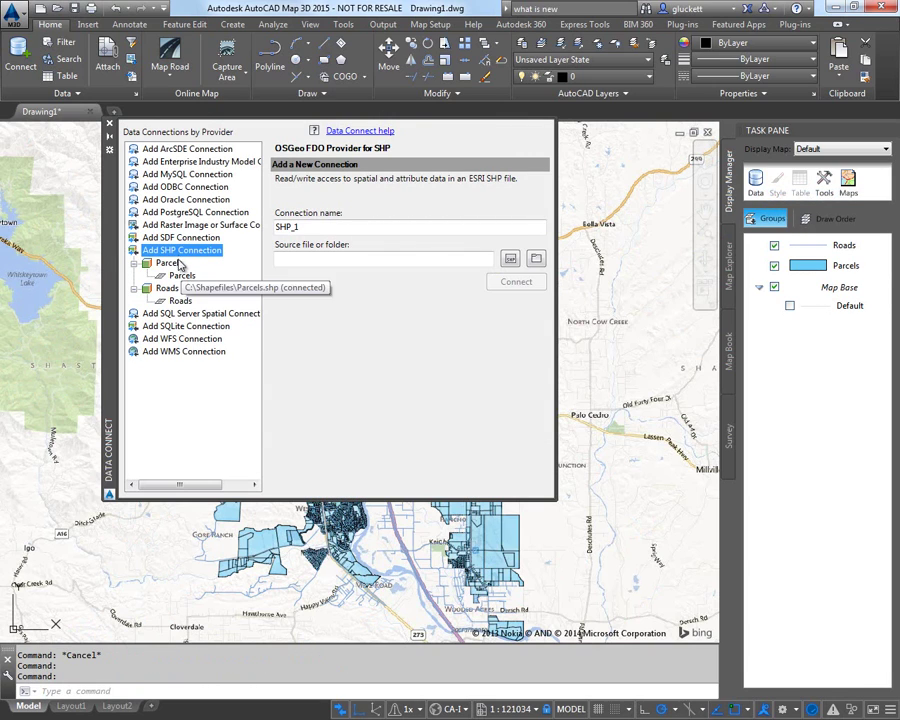
pyautogui.click(197, 316)
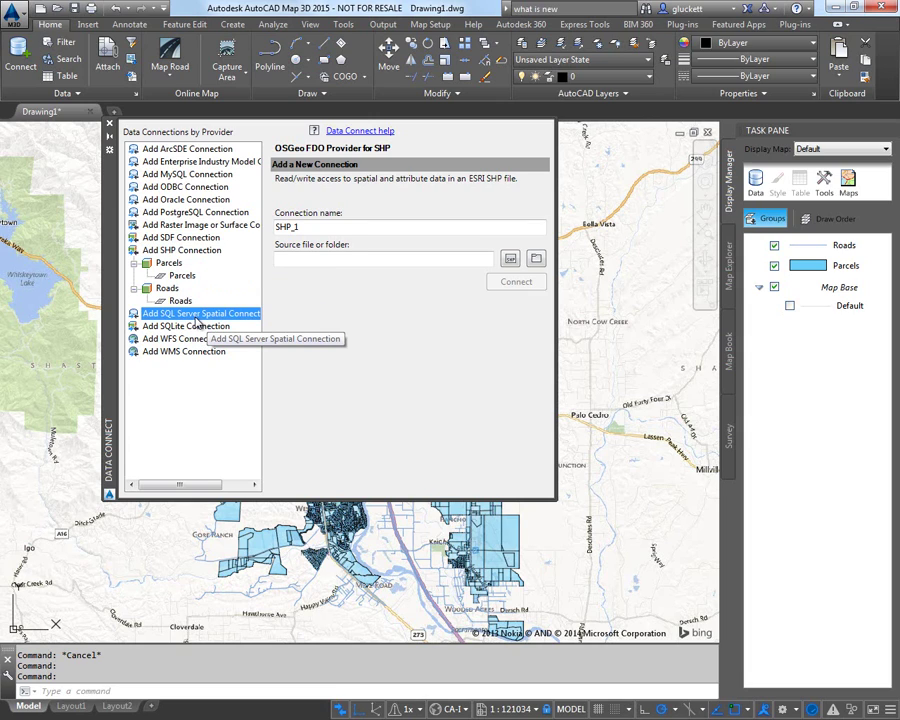
pyautogui.click(357, 223)
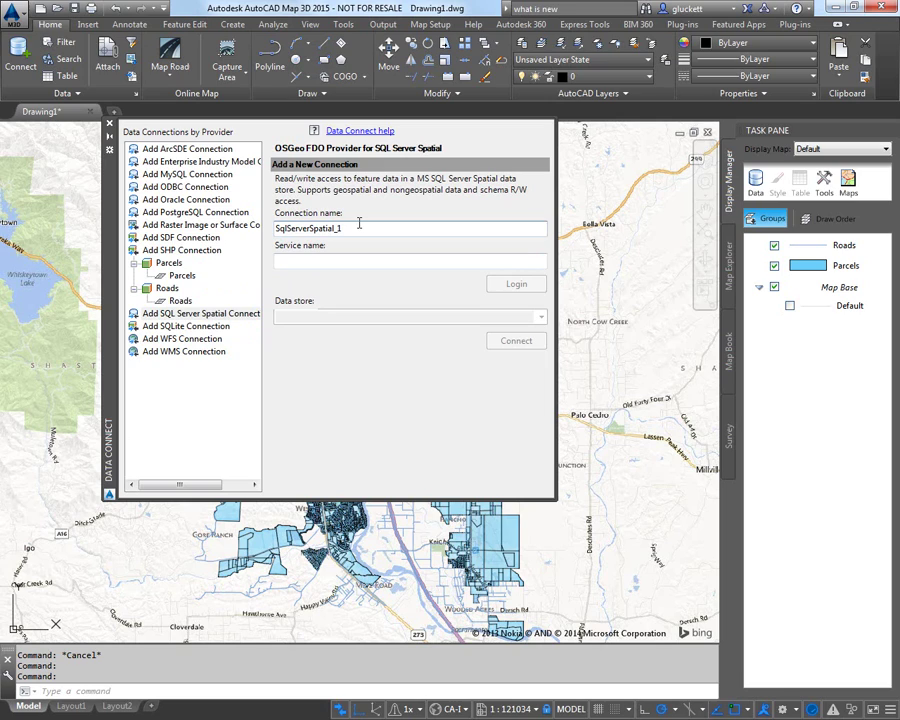
pyautogui.press('BackSpace')
pyautogui.write('localhost')
pyautogui.press('Tab')
pyautogui.write('himeji')
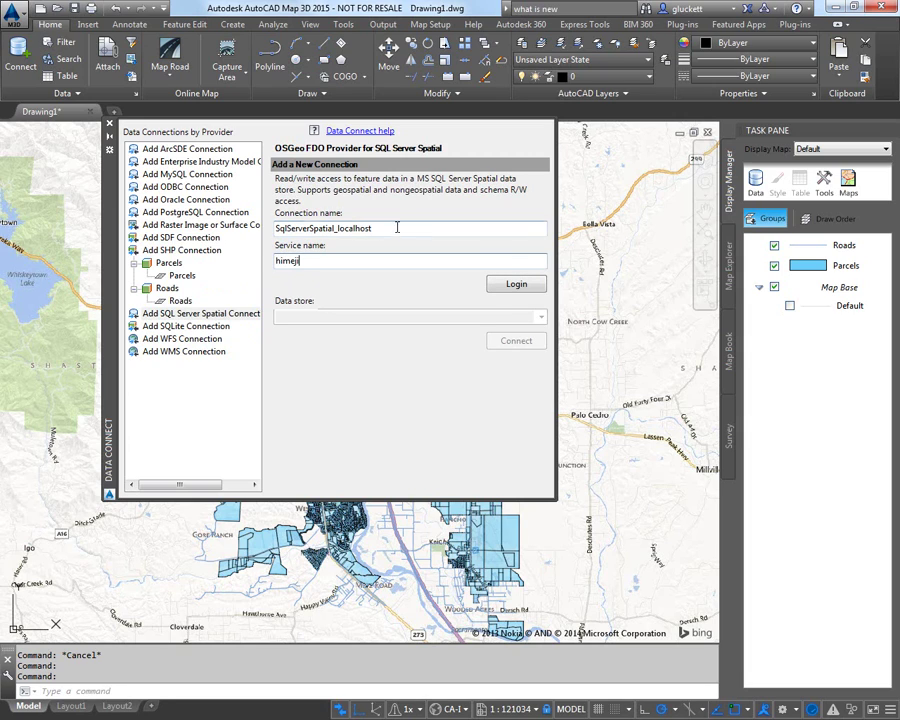
# Log in with the SQL Server username and password, then start adding a new data store.
pyautogui.click(516, 284)
pyautogui.write('sa')
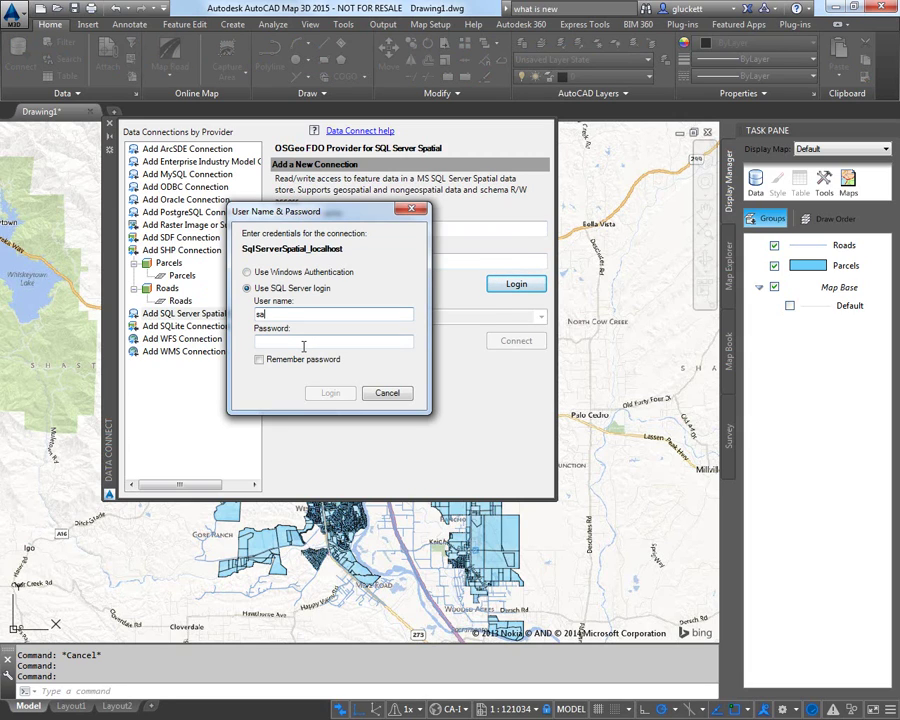
pyautogui.click(303, 343)
pyautogui.write('***')
pyautogui.press('Return')
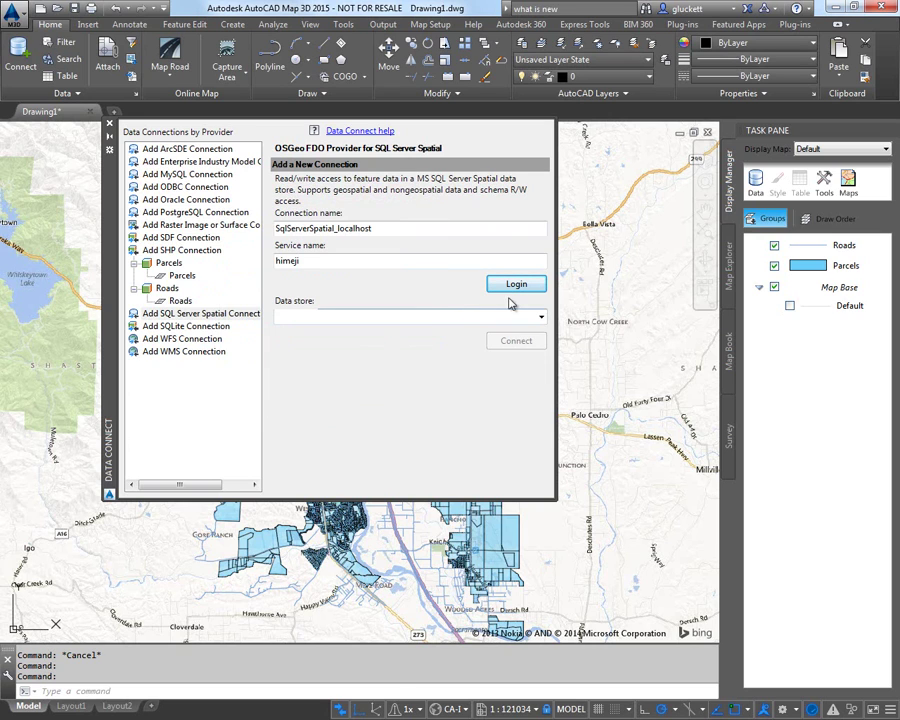
pyautogui.click(541, 318)
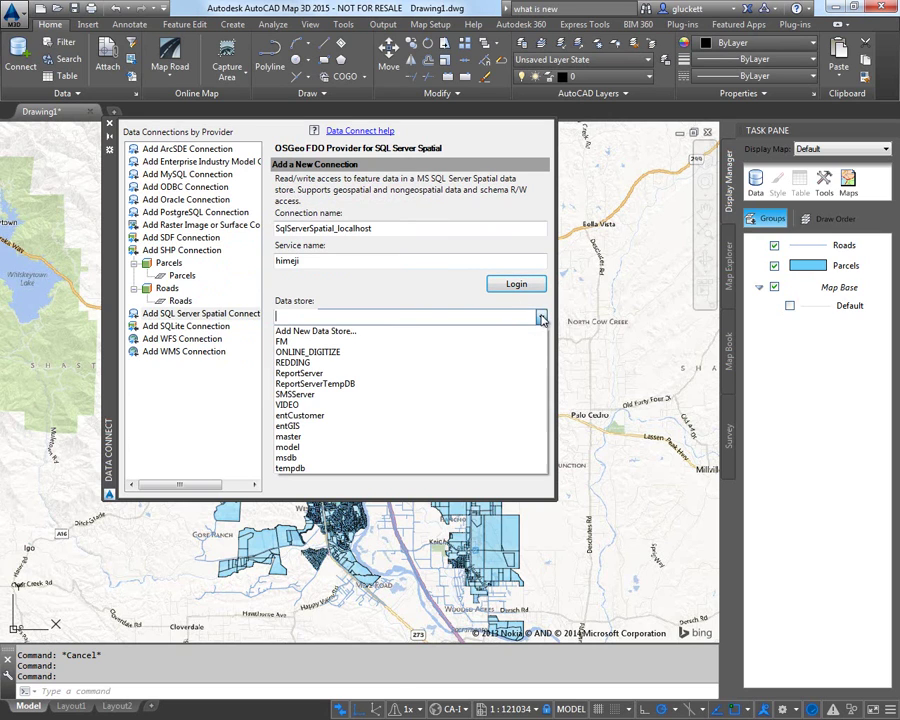
pyautogui.click(377, 335)
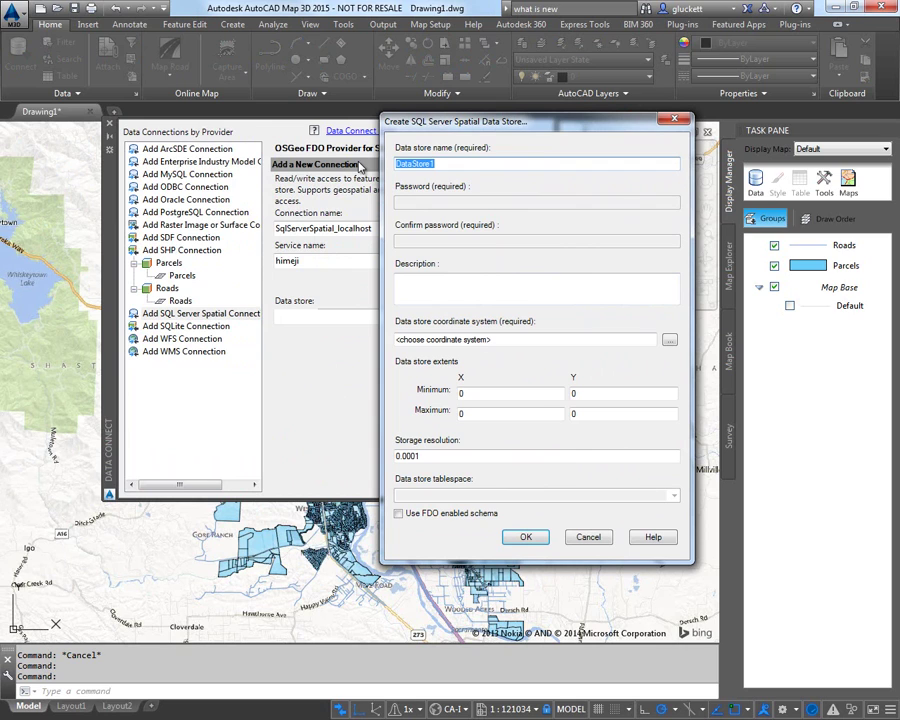
# Name the data store REDDING, assign the CA-I coordinate system, and create it.
pyautogui.write('REDDING')
pyautogui.click(669, 343)
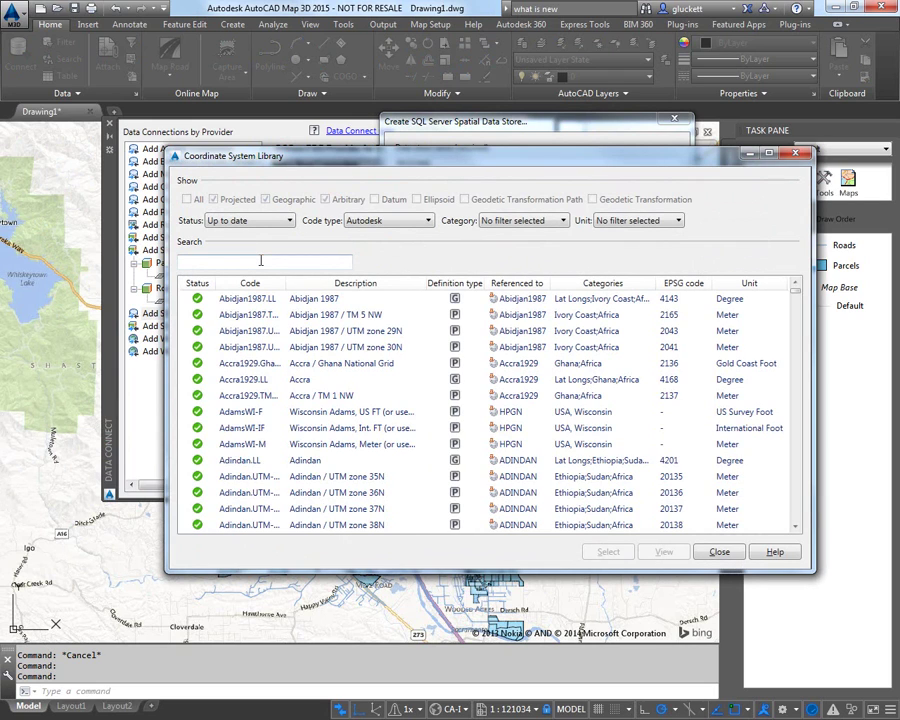
pyautogui.write('CA-I')
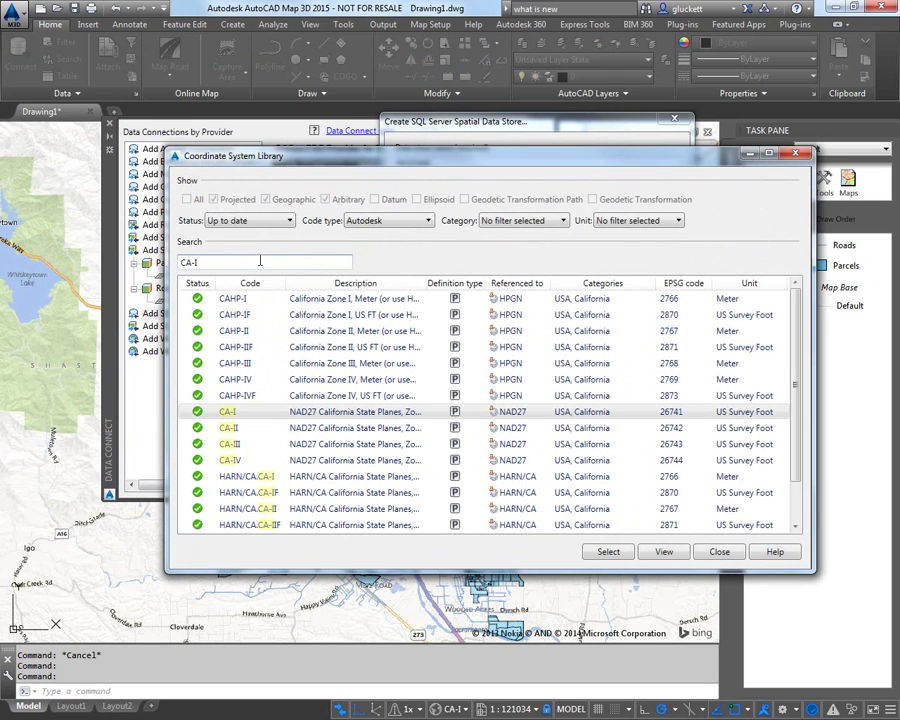
pyautogui.click(609, 552)
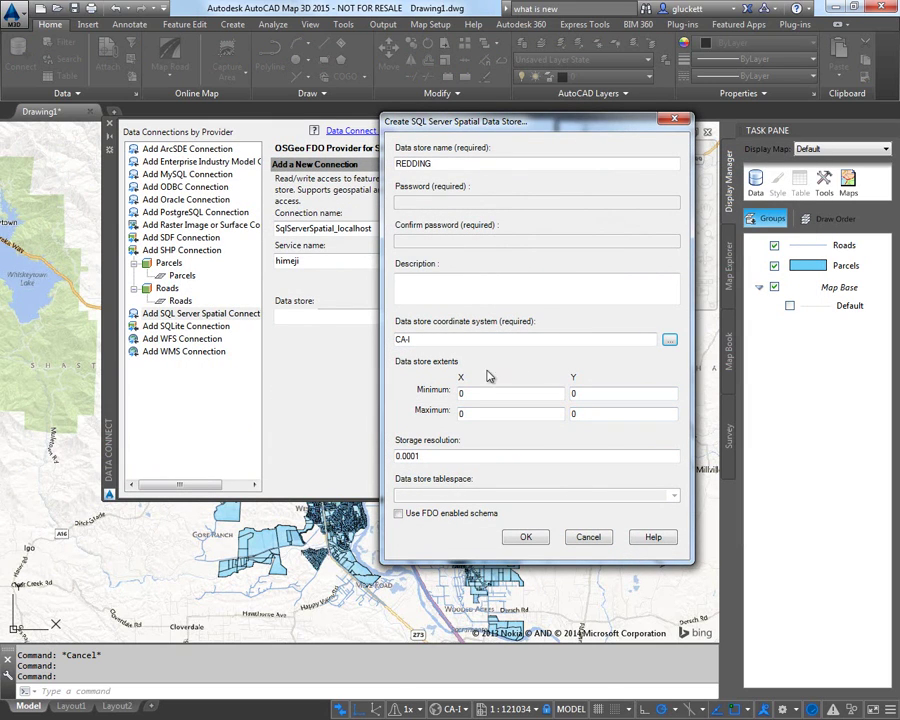
pyautogui.click(526, 538)
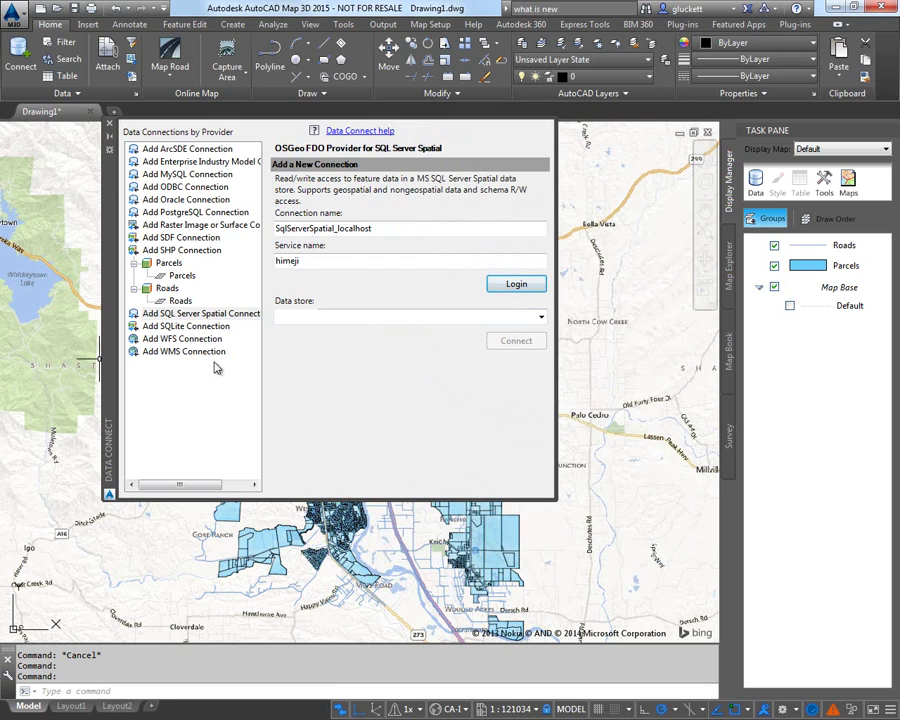
# Connect to the REDDING data store and select its dbo schema.
pyautogui.click(527, 317)
pyautogui.click(338, 368)
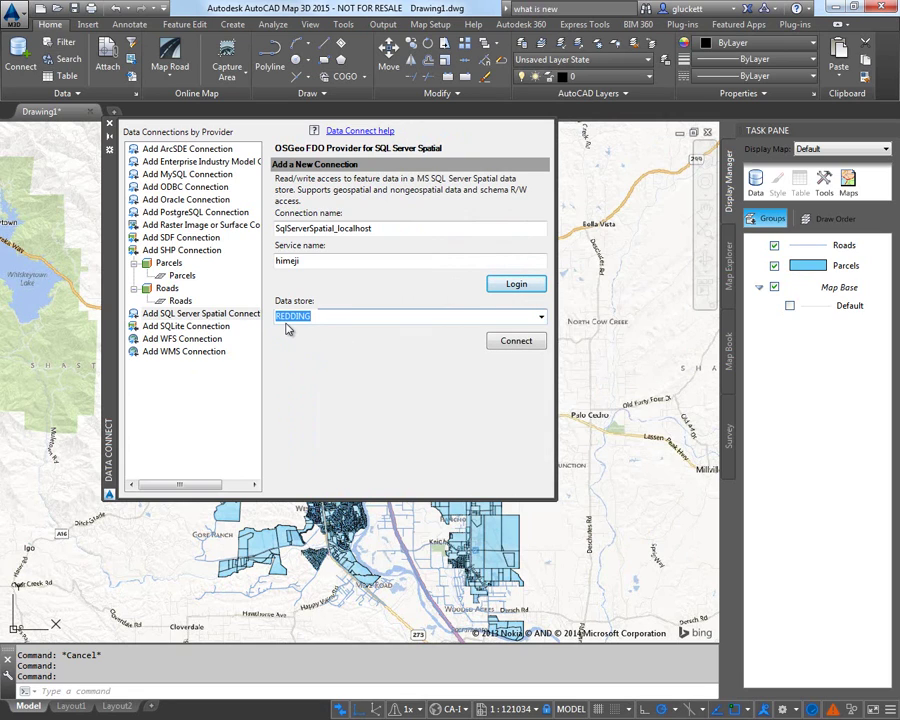
pyautogui.click(512, 343)
pyautogui.click(281, 249)
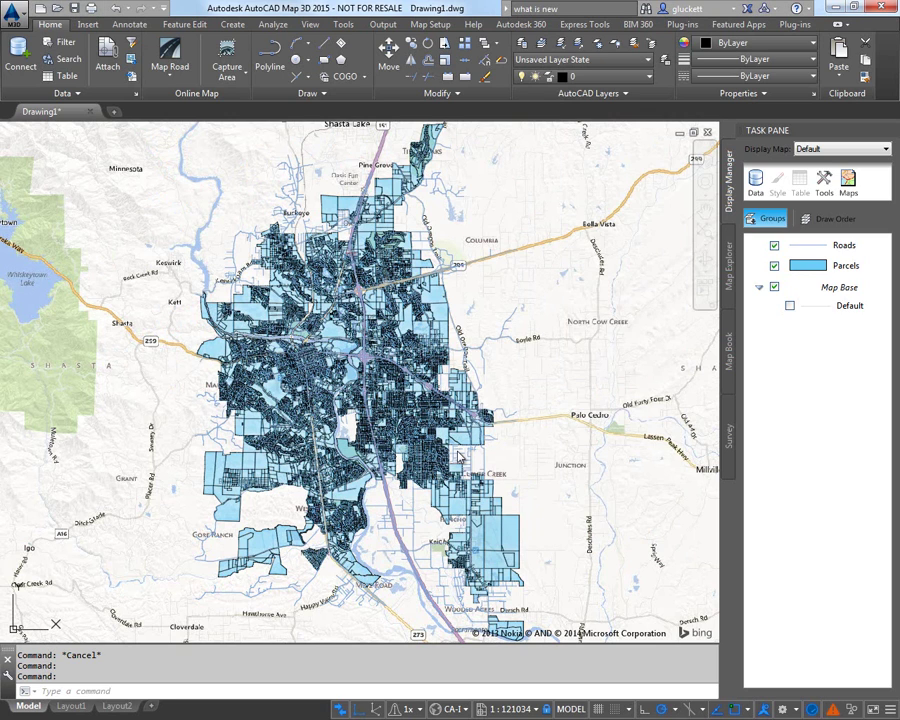
pyautogui.click(757, 181)
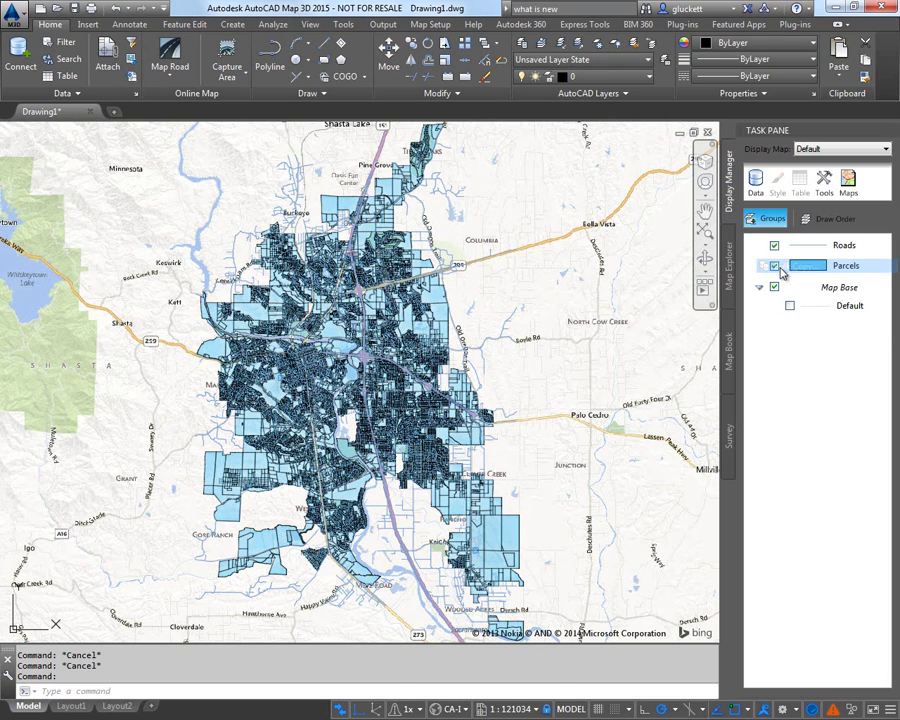
# Bulk-copy Parcels with all fields to SqlServerSpatial_localhost schema dbo, copying 32638 objects.
pyautogui.click(345, 189)
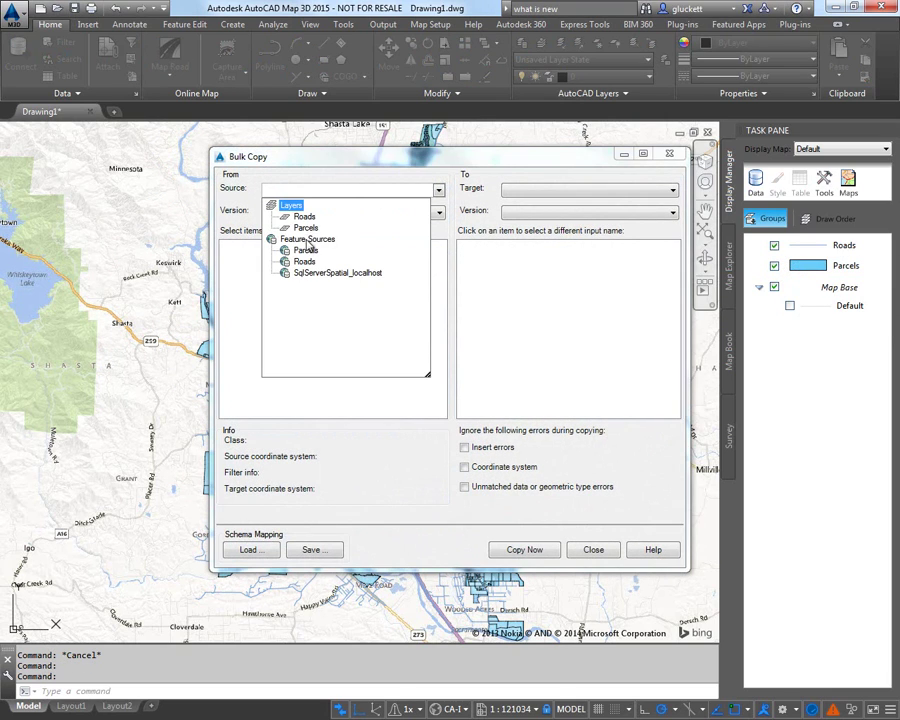
pyautogui.click(306, 250)
pyautogui.click(526, 190)
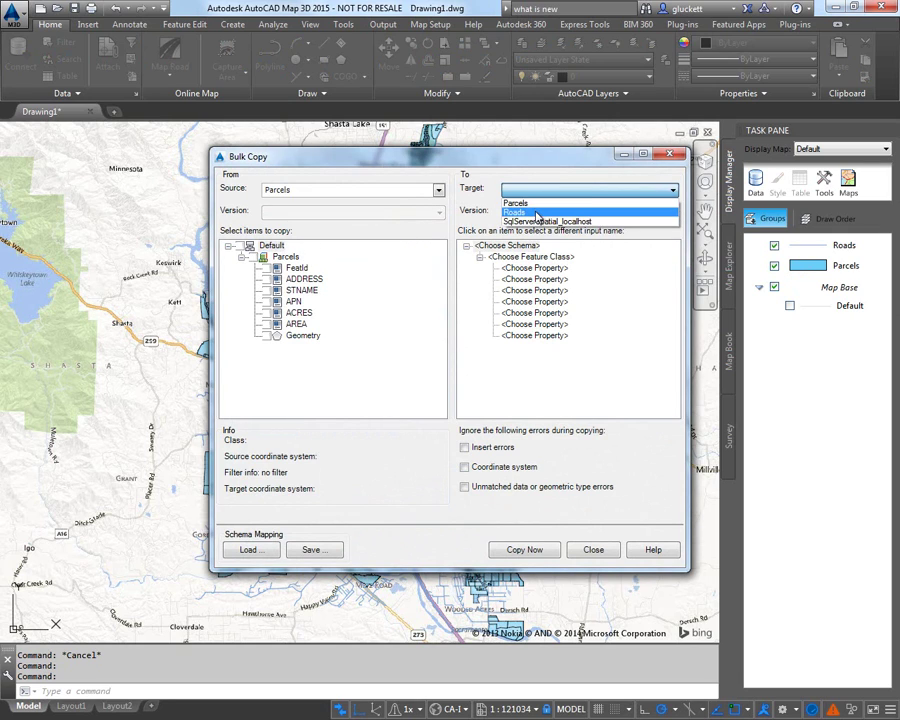
pyautogui.click(547, 221)
pyautogui.click(258, 258)
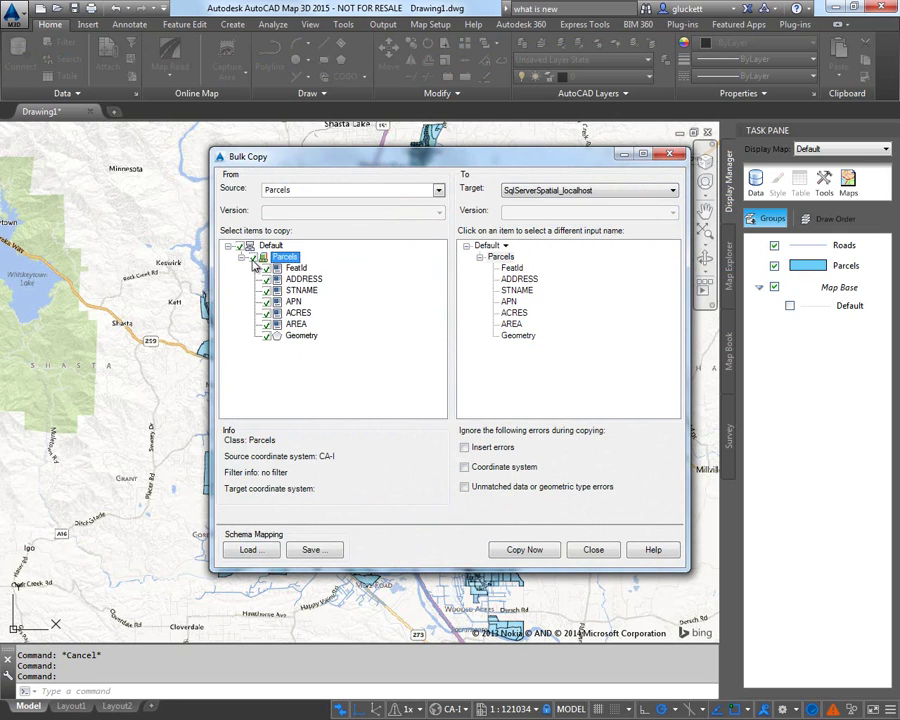
pyautogui.click(508, 248)
pyautogui.click(492, 258)
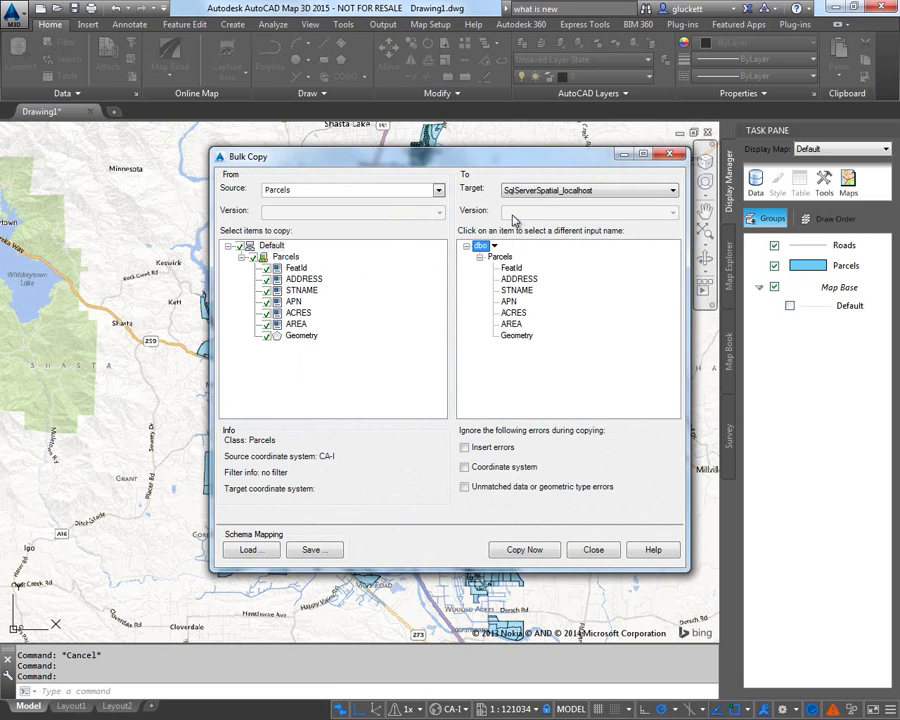
pyautogui.click(285, 257)
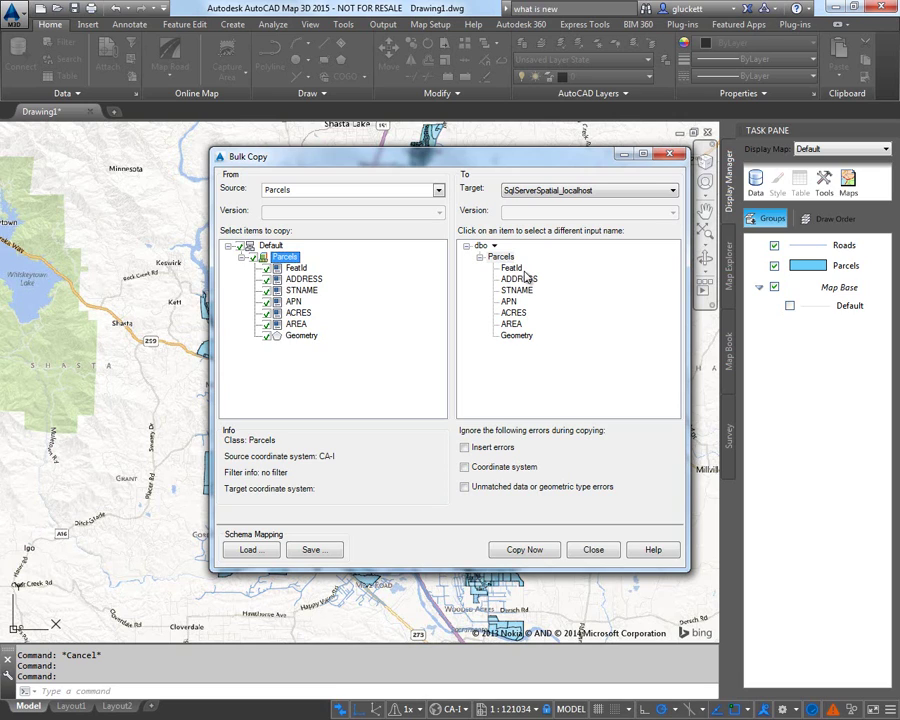
pyautogui.click(524, 550)
pyautogui.press('Return')
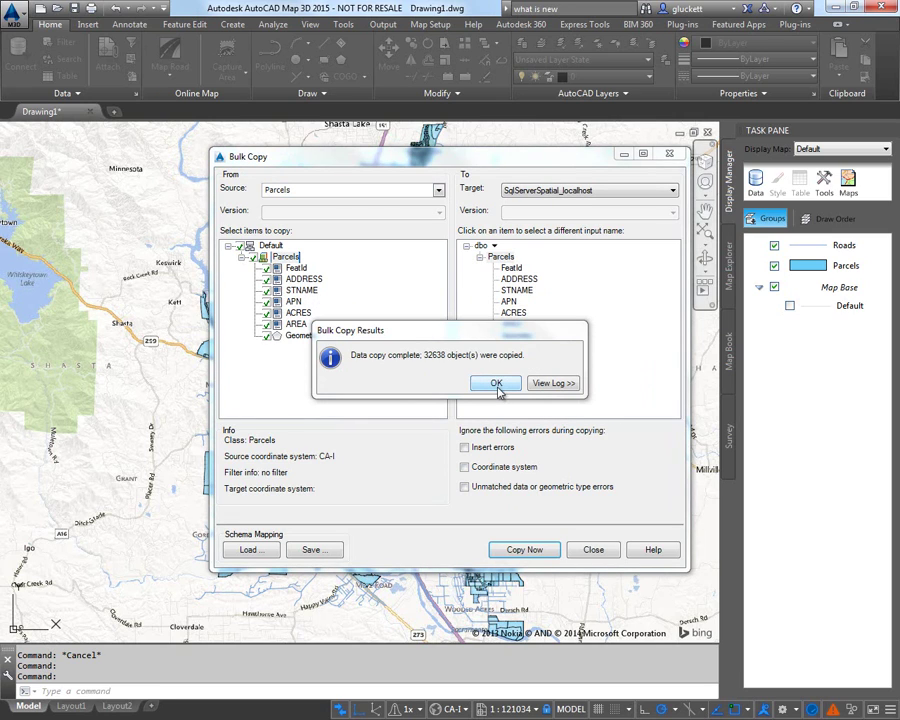
pyautogui.click(496, 384)
# Bulk-copy Roads with all its fields into the dbo schema, then close Bulk Copy.
pyautogui.click(437, 192)
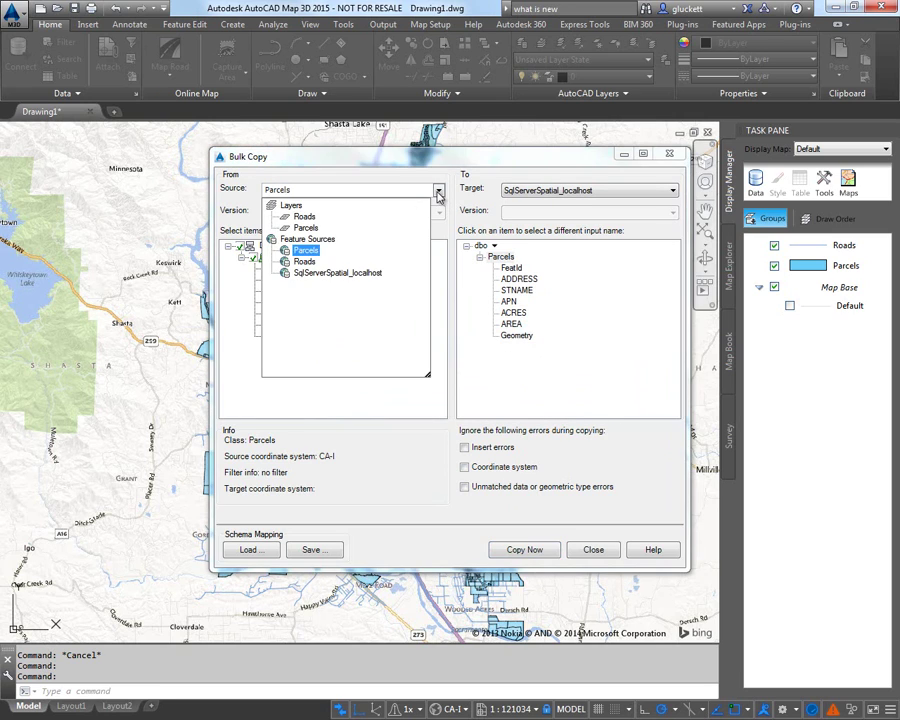
pyautogui.click(310, 262)
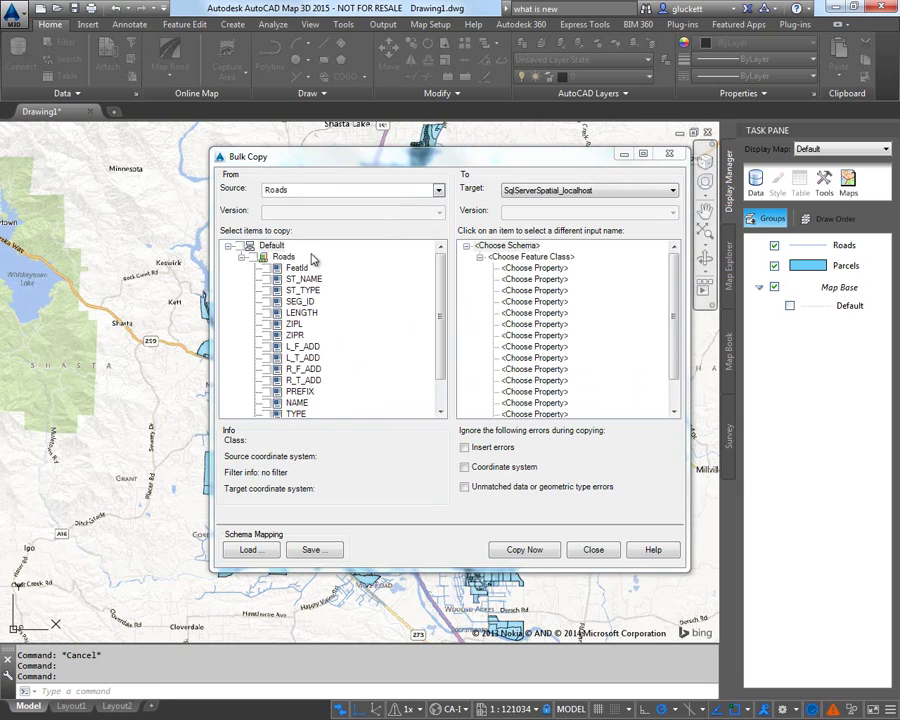
pyautogui.click(262, 259)
pyautogui.click(506, 247)
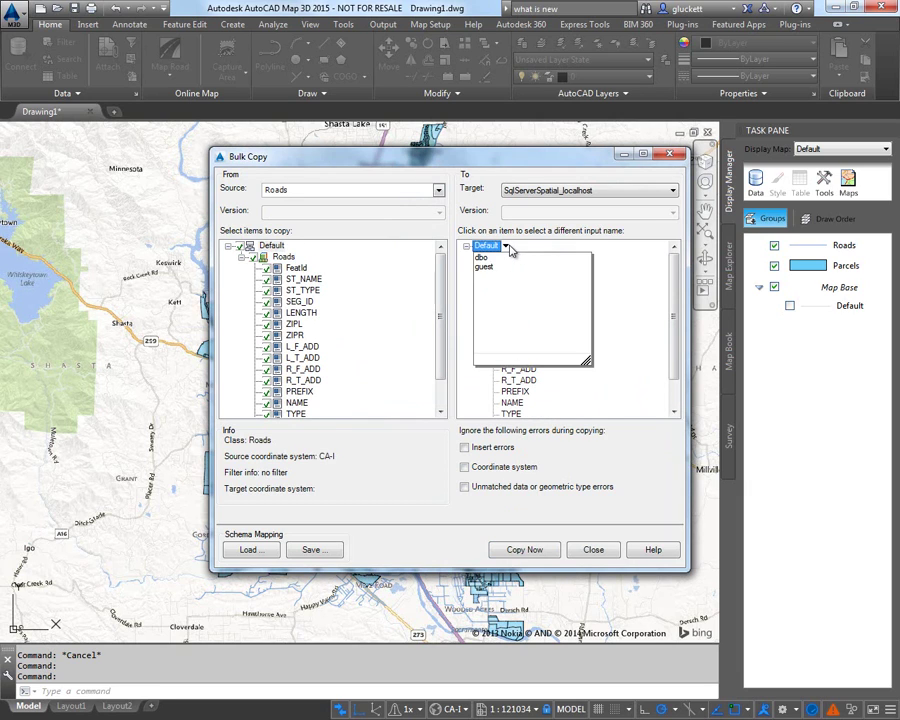
pyautogui.click(488, 258)
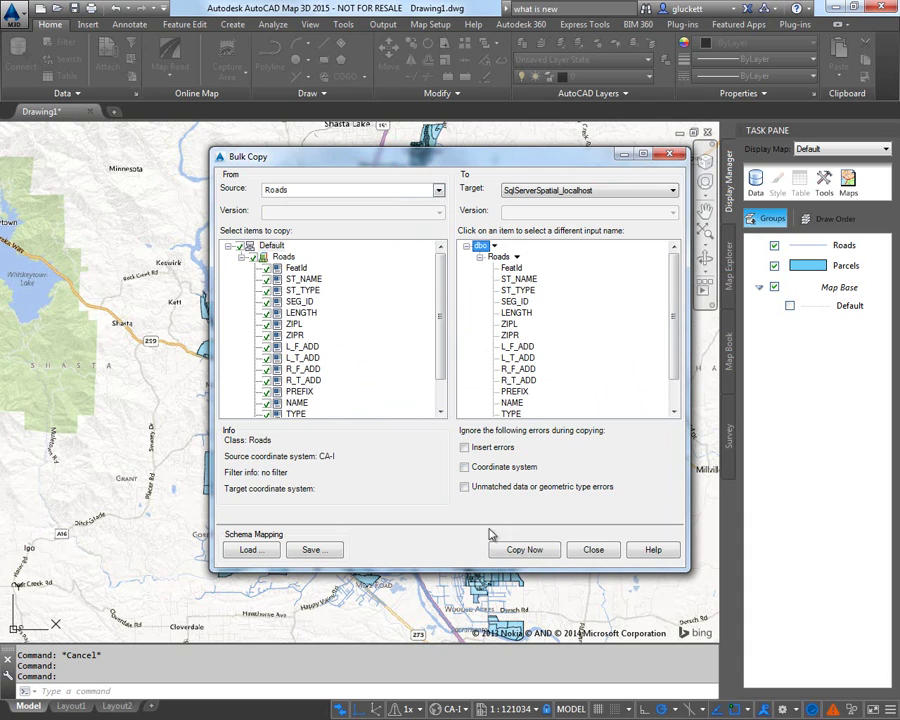
pyautogui.click(518, 553)
pyautogui.click(458, 390)
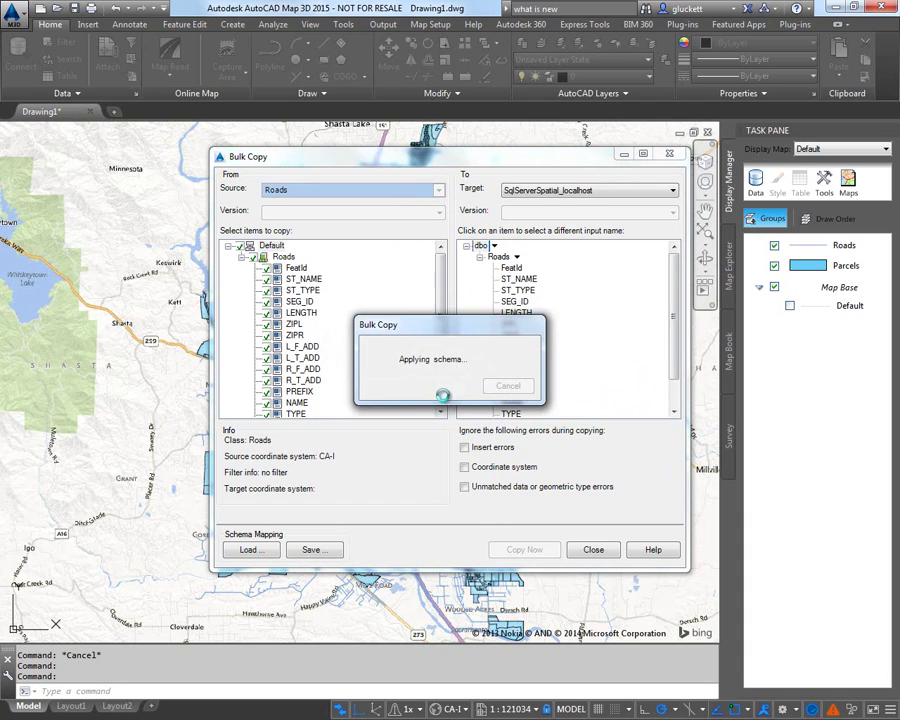
pyautogui.click(494, 384)
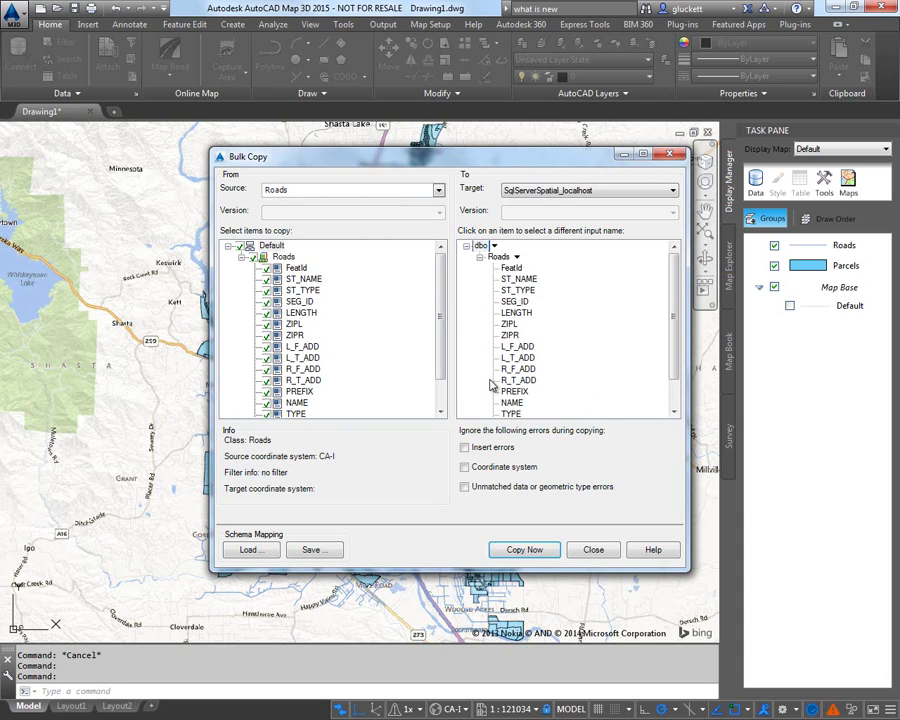
pyautogui.click(591, 552)
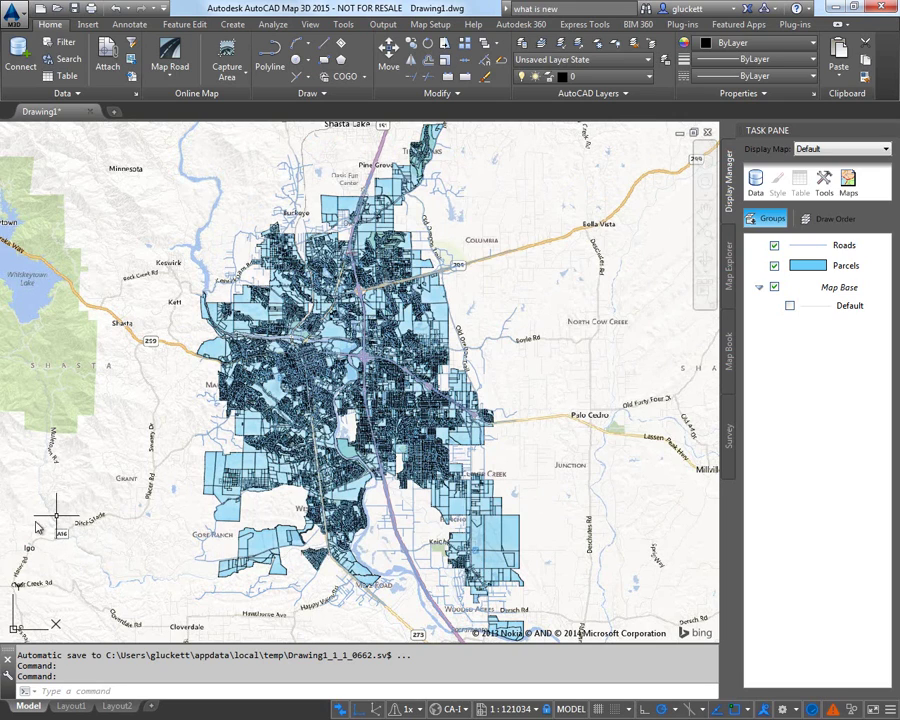
# In a new drawing, open Data Connect and enter the SQL Server service name.
pyautogui.click(40, 8)
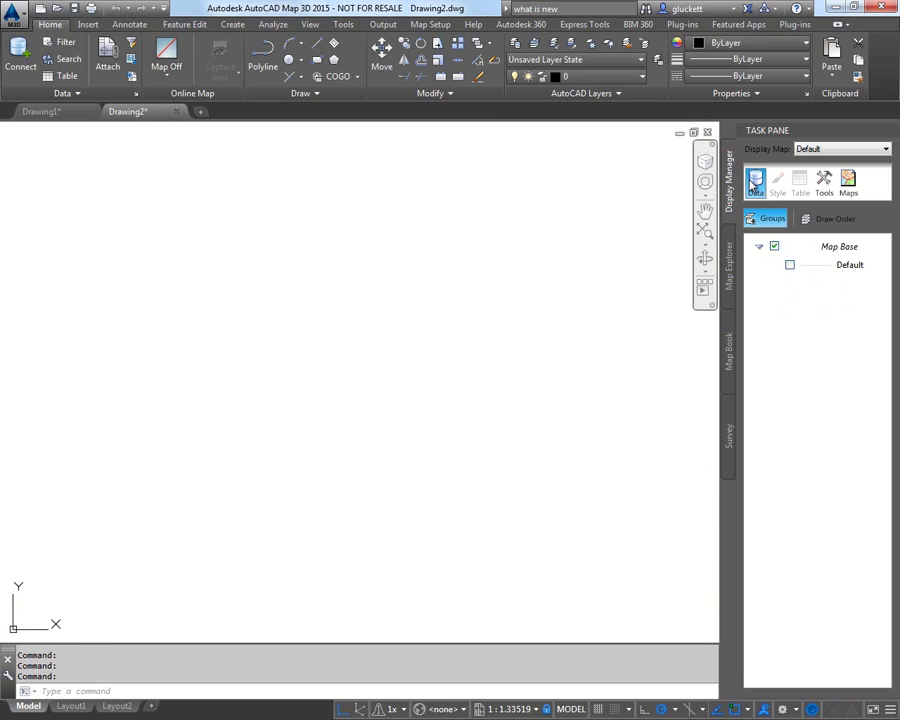
pyautogui.click(755, 180)
pyautogui.click(775, 195)
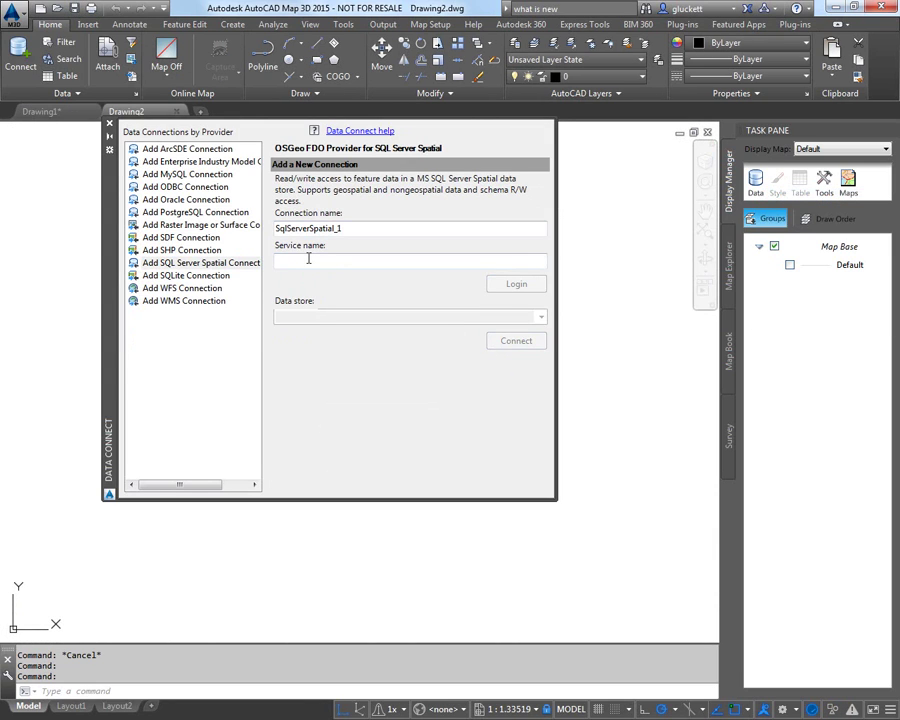
pyautogui.write('himejio')
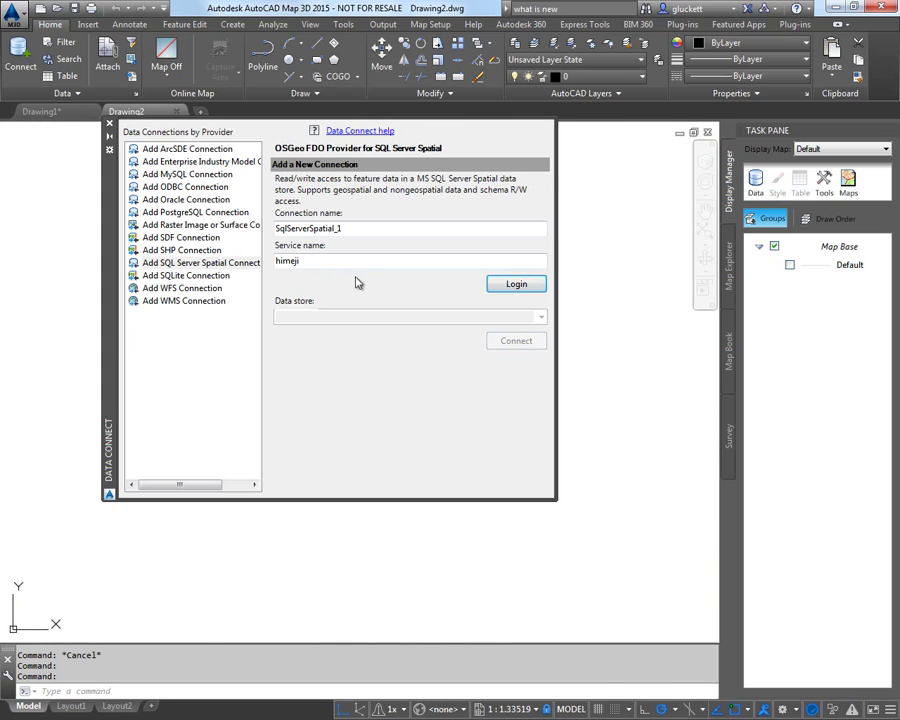
# Log in with the SQL Server username and password and connect to the REDDING data store.
pyautogui.click(516, 284)
pyautogui.write('sa')
pyautogui.click(262, 341)
pyautogui.write('*******')
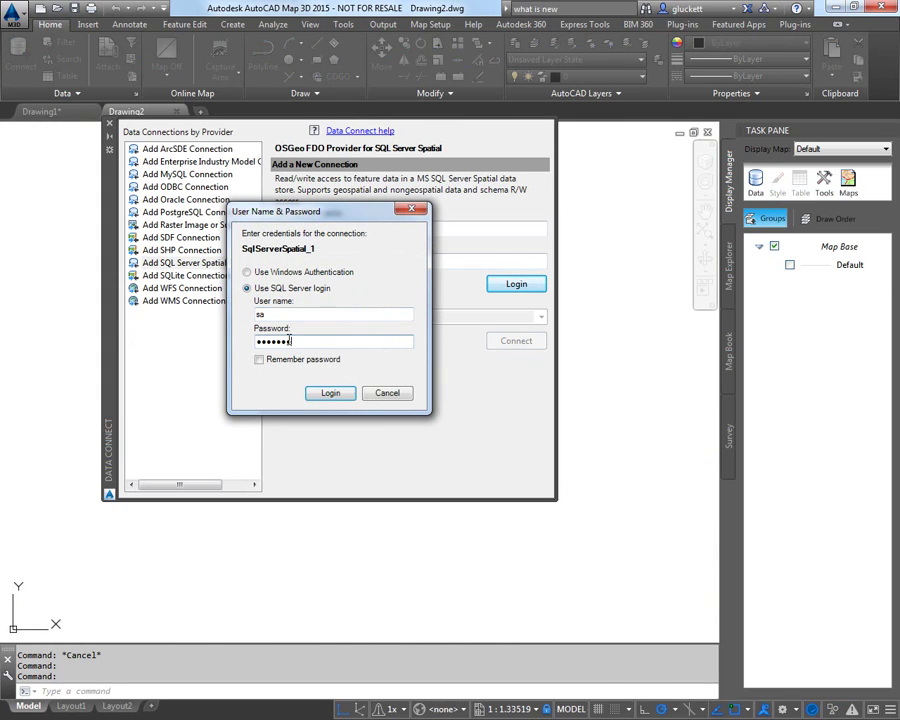
pyautogui.press('Return')
pyautogui.click(541, 316)
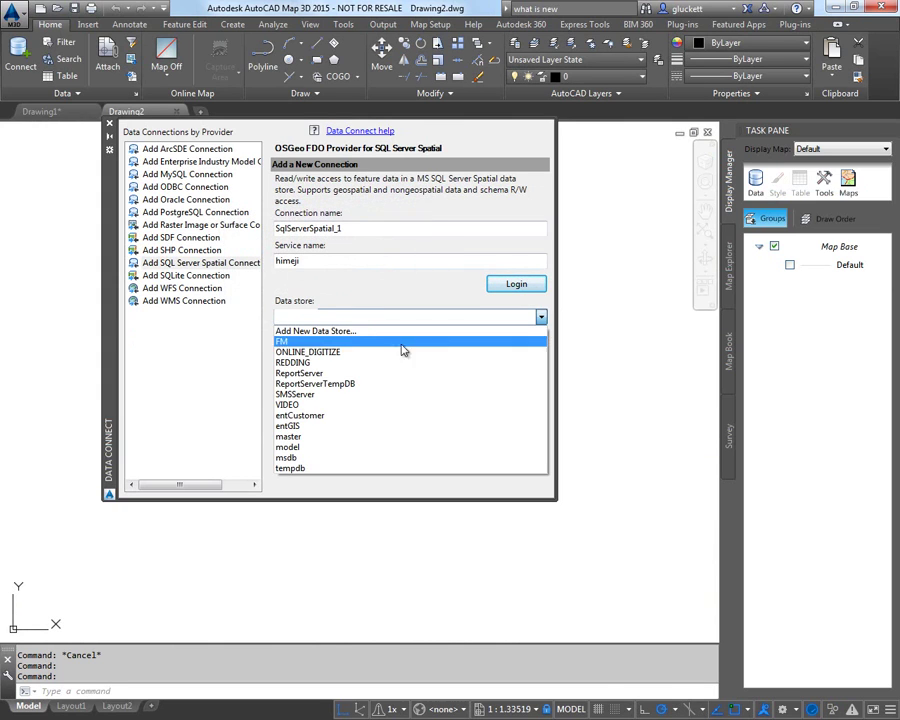
pyautogui.click(300, 362)
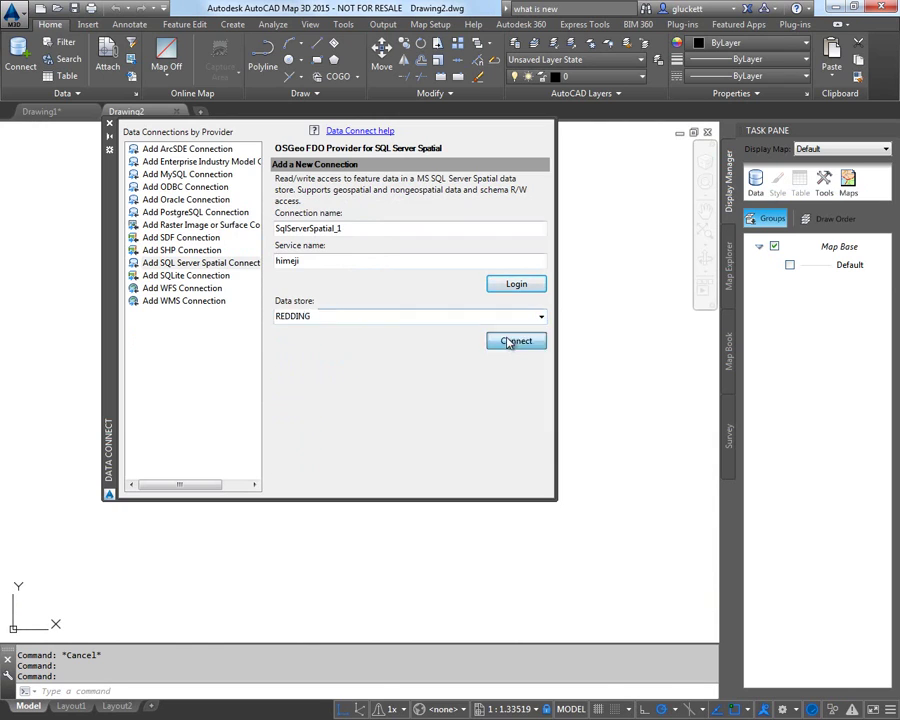
pyautogui.click(515, 341)
# Add the dbo Parcels and Roads tables from REDDING to the map.
pyautogui.click(304, 263)
pyautogui.click(304, 276)
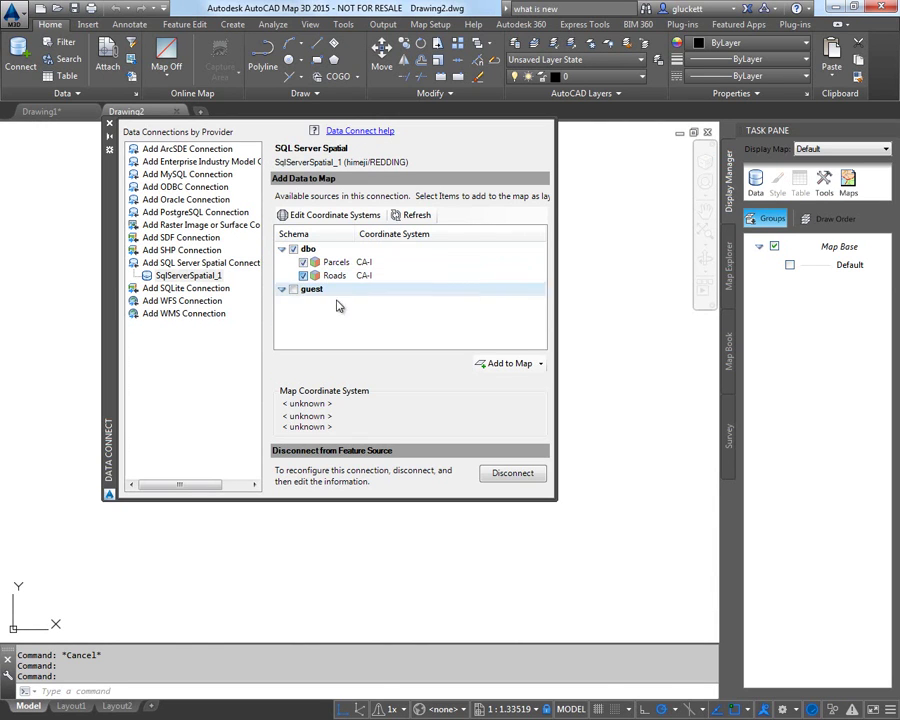
pyautogui.click(488, 366)
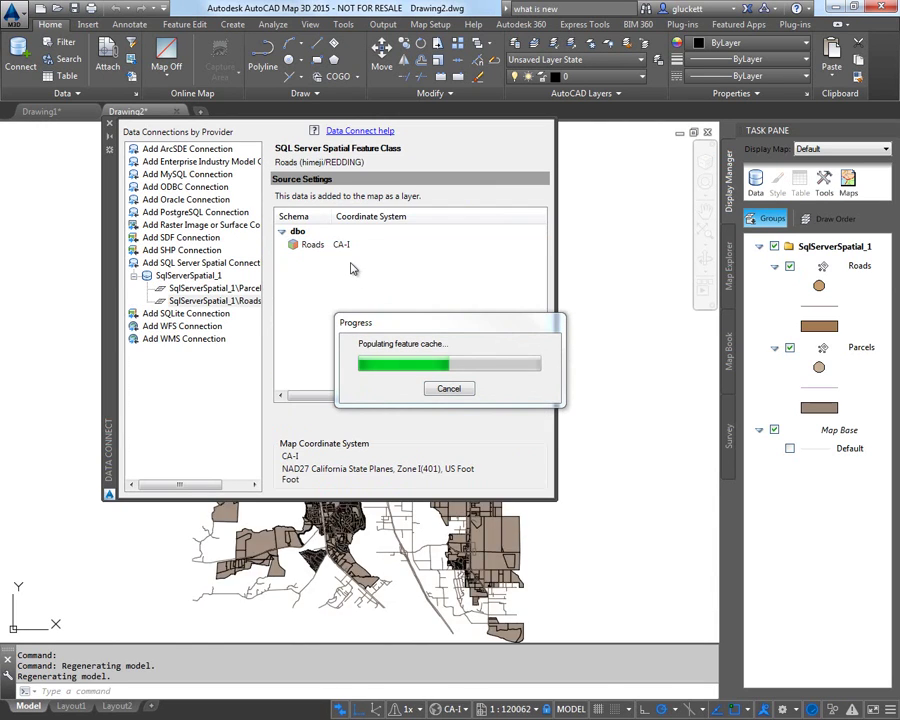
pyautogui.scroll(5, 346, 376)
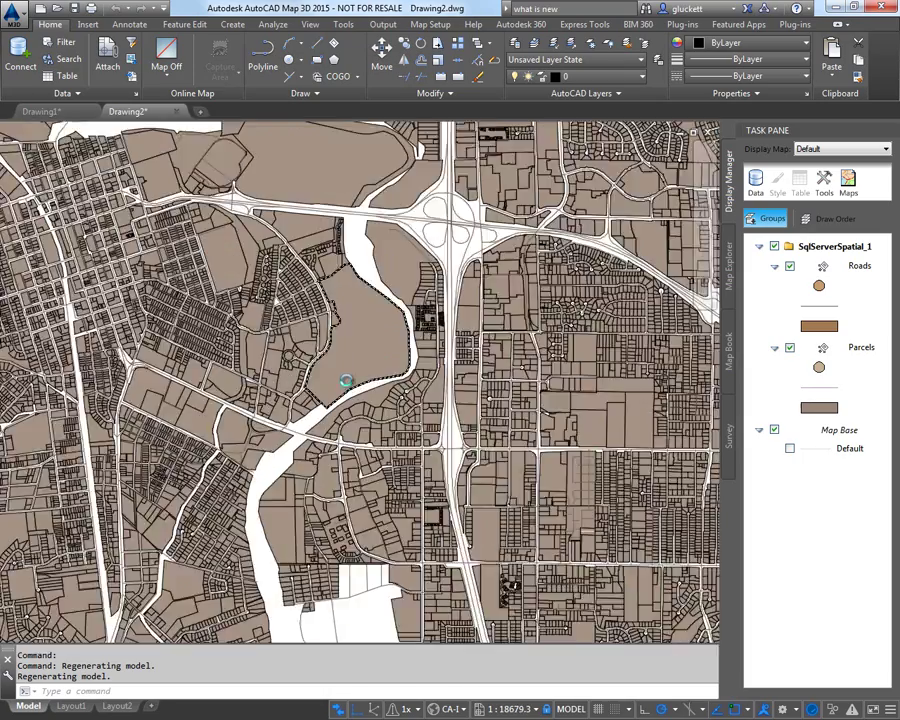
pyautogui.scroll(-1, 346, 376)
pyautogui.scroll(-4, 374, 366)
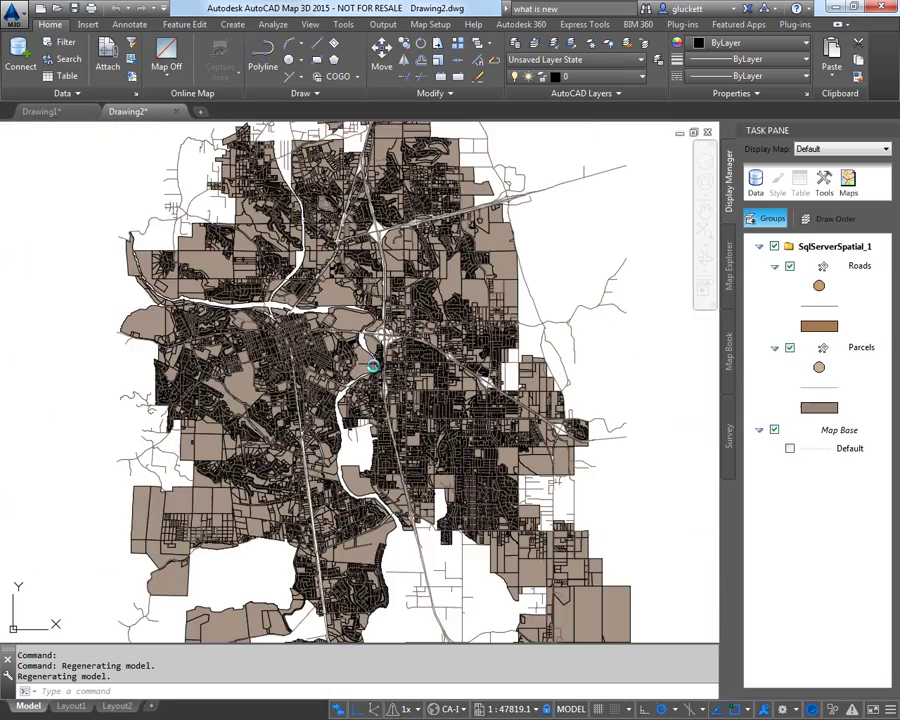
# Set the base map to Map Road and zoom in and out to check alignment.
pyautogui.click(165, 77)
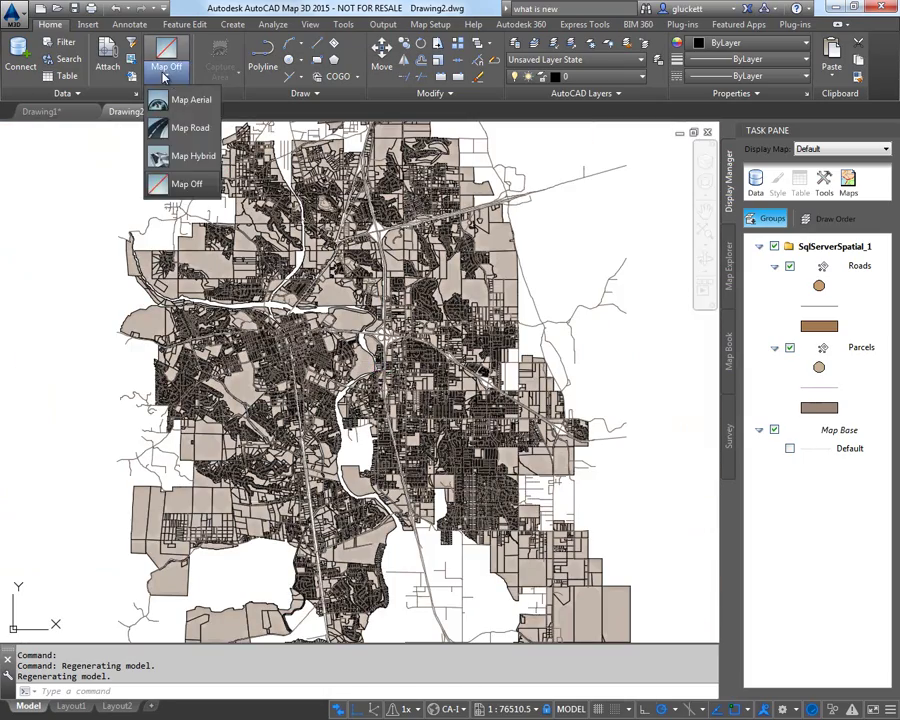
pyautogui.click(172, 138)
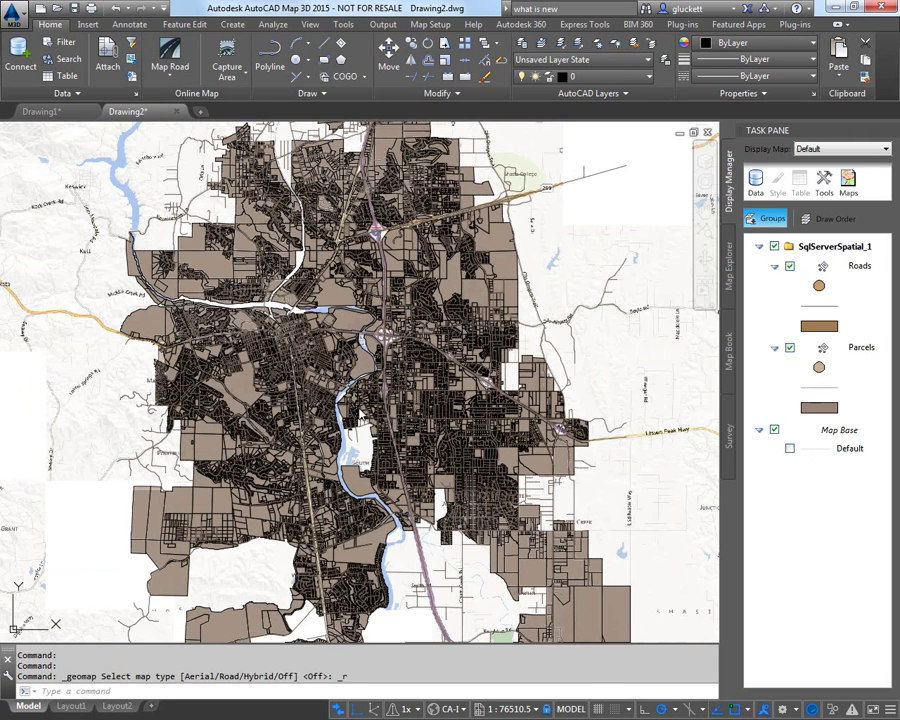
pyautogui.scroll(4, 388, 455)
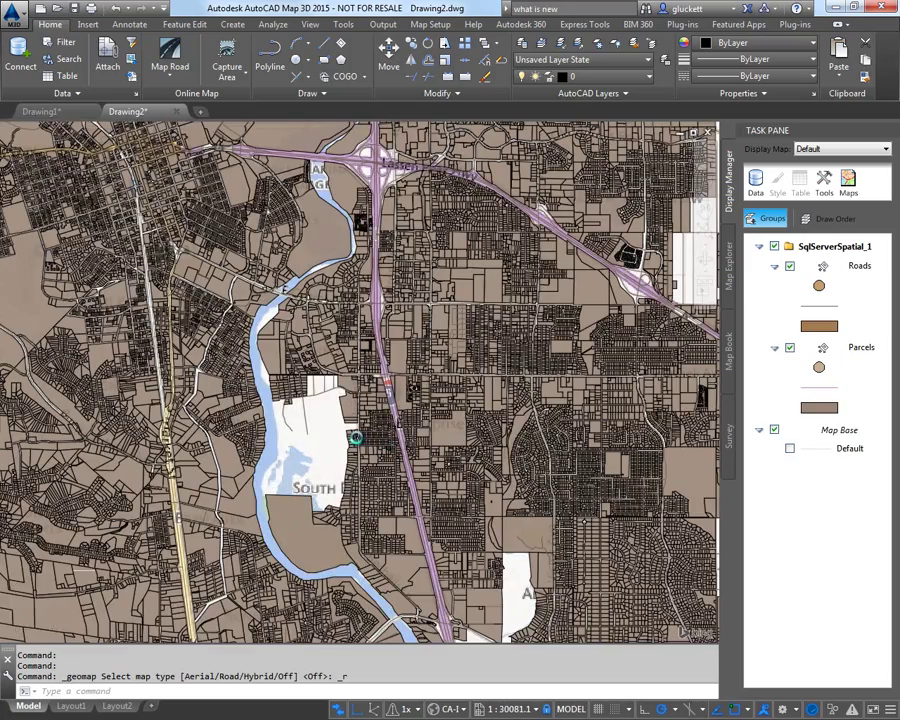
pyautogui.scroll(-10, 352, 398)
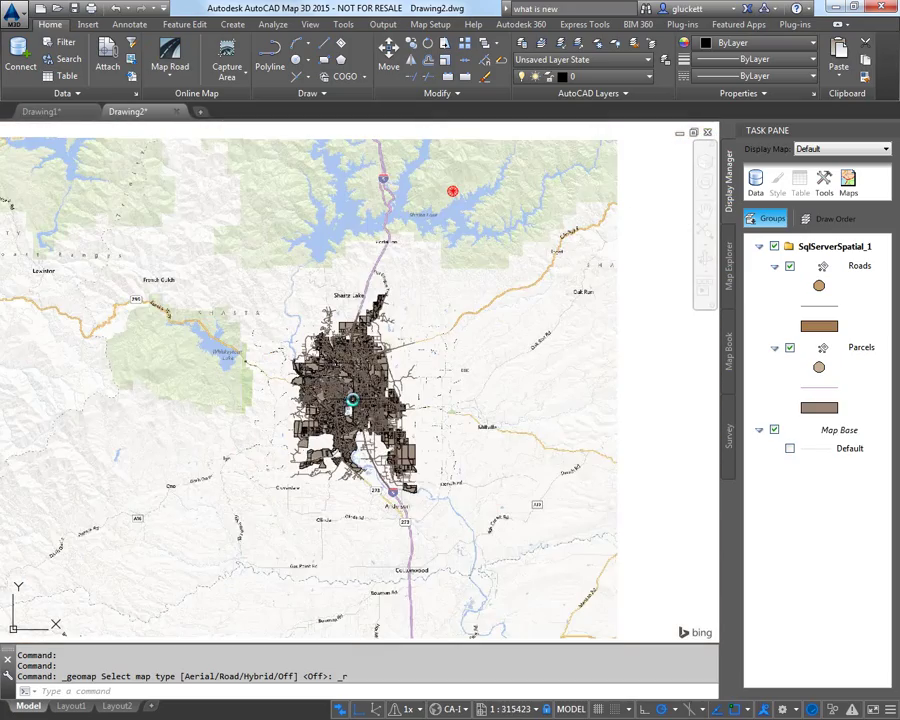
pyautogui.scroll(6, 352, 400)
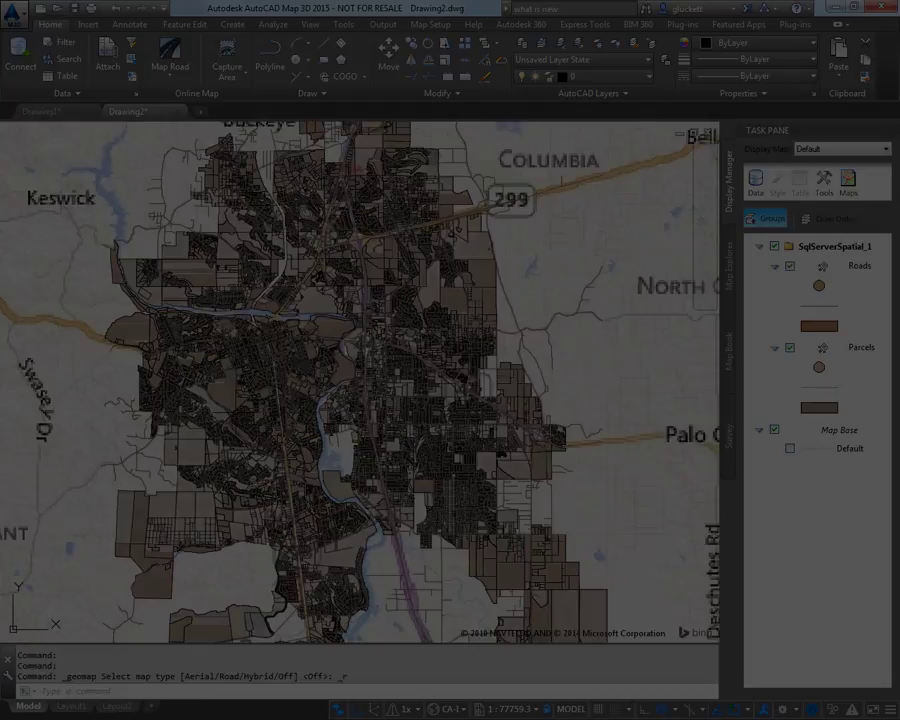